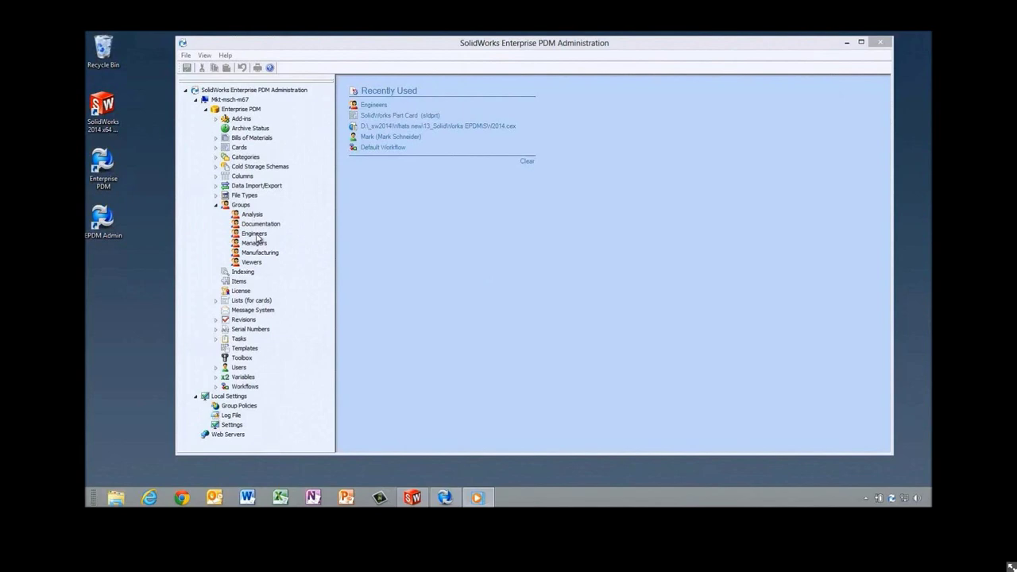
Enable clearing the cache at log out and refreshing it at log in for the Engineers group's vault root, and check the Design Library folder's cache options
{"action": "double_click", "coordinate": [255, 235]}
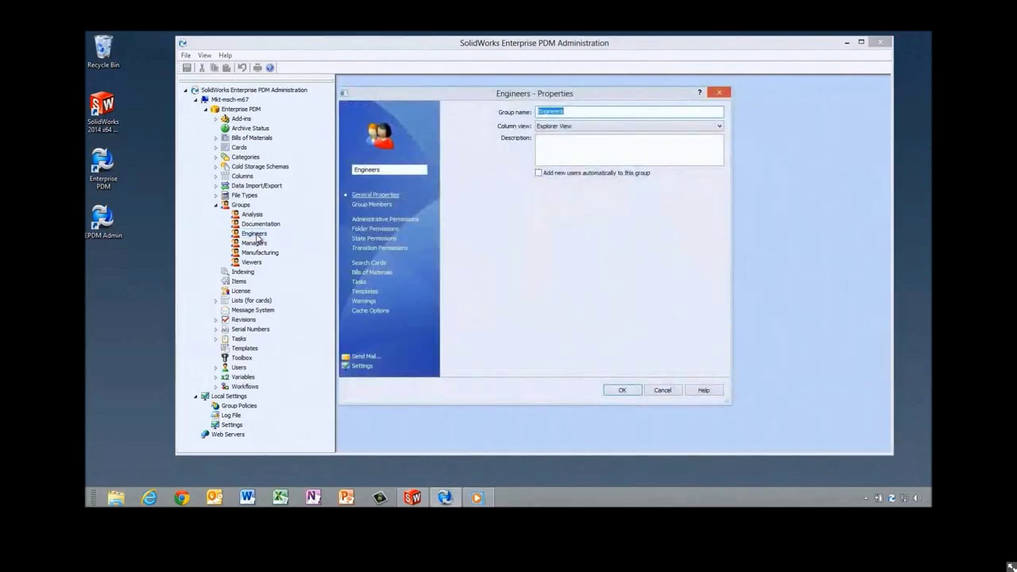
{"action": "left_click", "coordinate": [367, 310]}
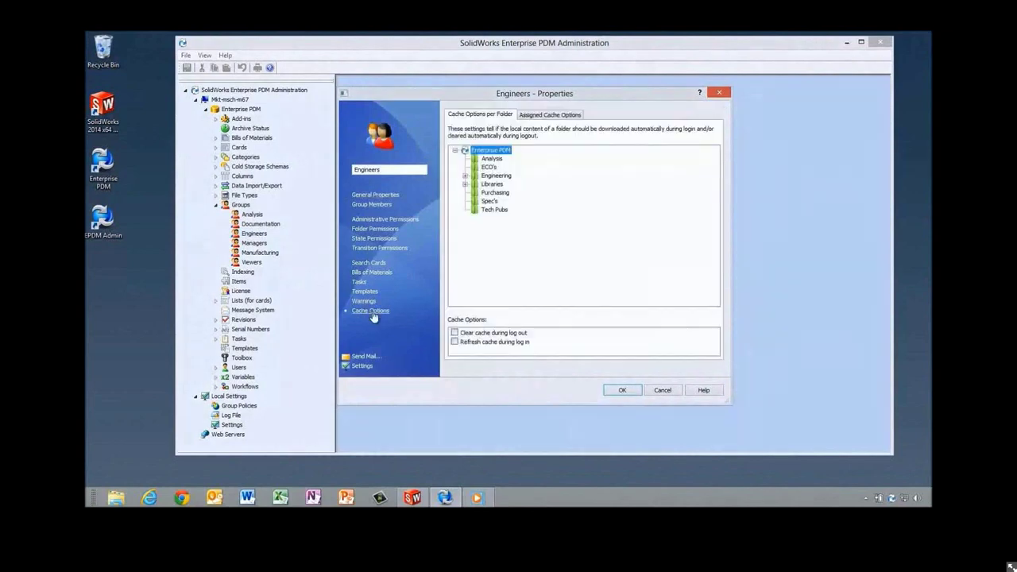
{"action": "left_click", "coordinate": [464, 334]}
{"action": "left_click", "coordinate": [477, 343]}
{"action": "left_click", "coordinate": [492, 184]}
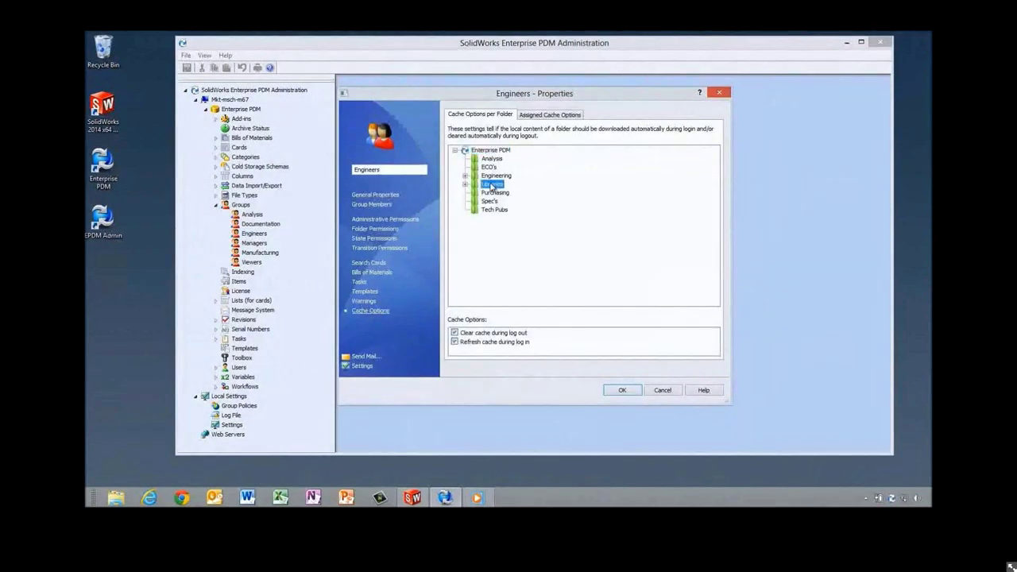
{"action": "left_click", "coordinate": [465, 184]}
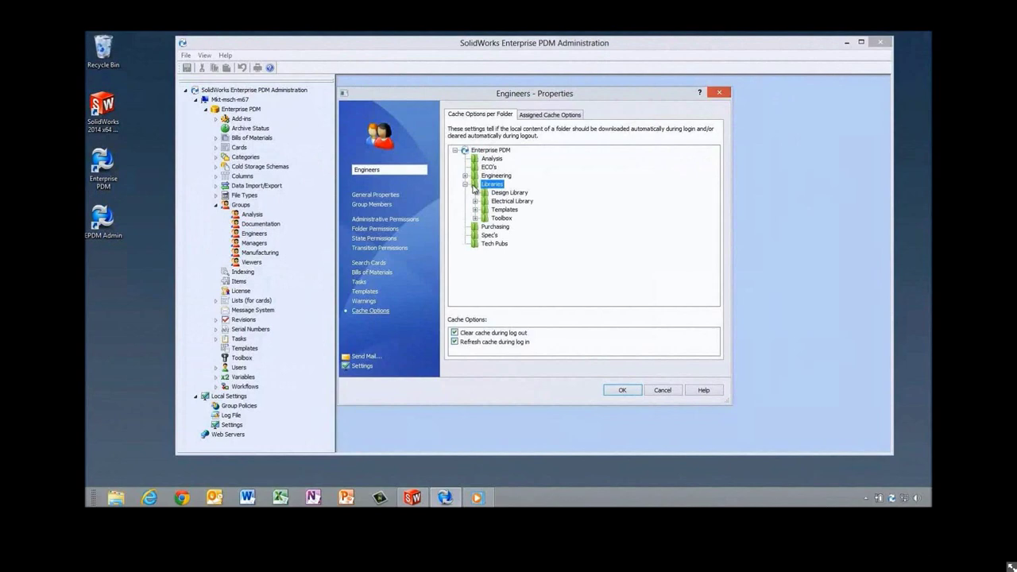
{"action": "left_click", "coordinate": [498, 192]}
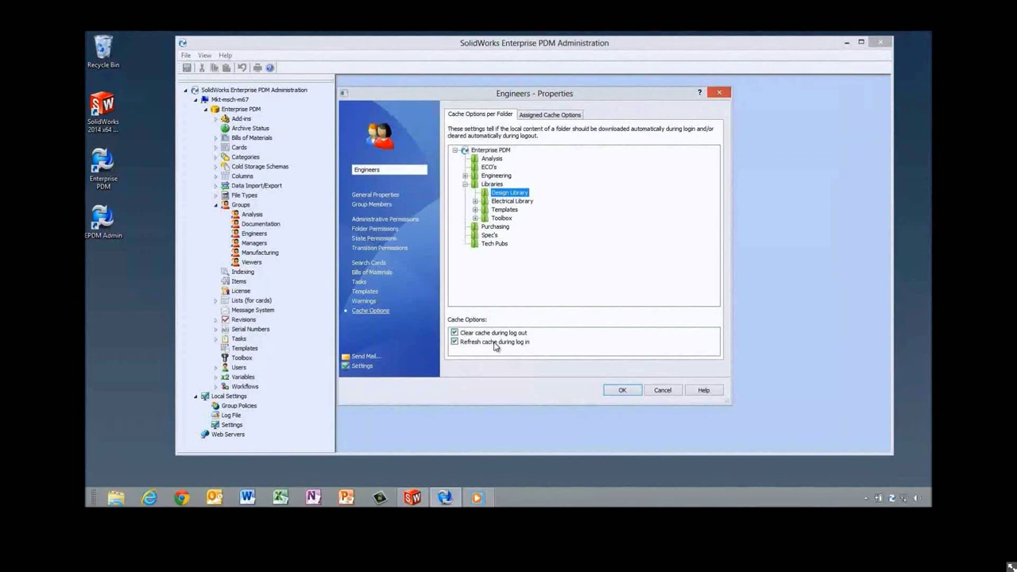
Review the Engineers group's Reference Dialog settings, accept the settings and group properties, and close the administration tool
{"action": "left_click", "coordinate": [363, 366]}
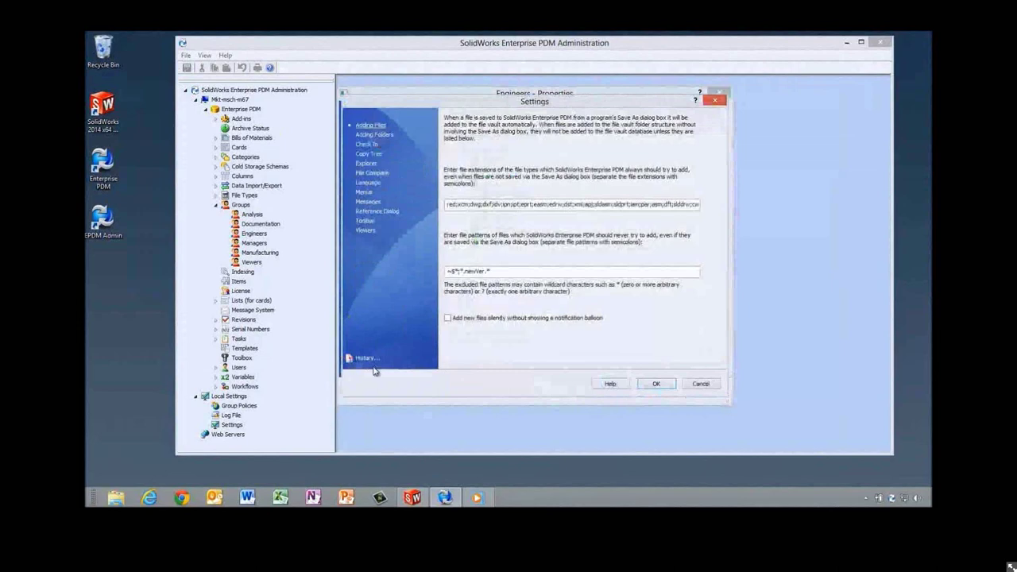
{"action": "left_click", "coordinate": [389, 213]}
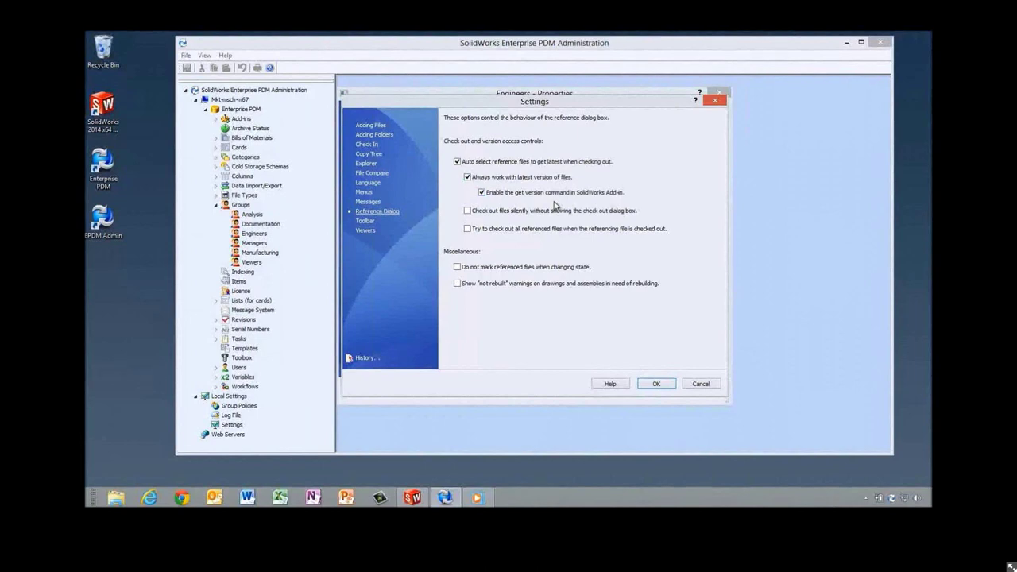
{"action": "left_click", "coordinate": [657, 384]}
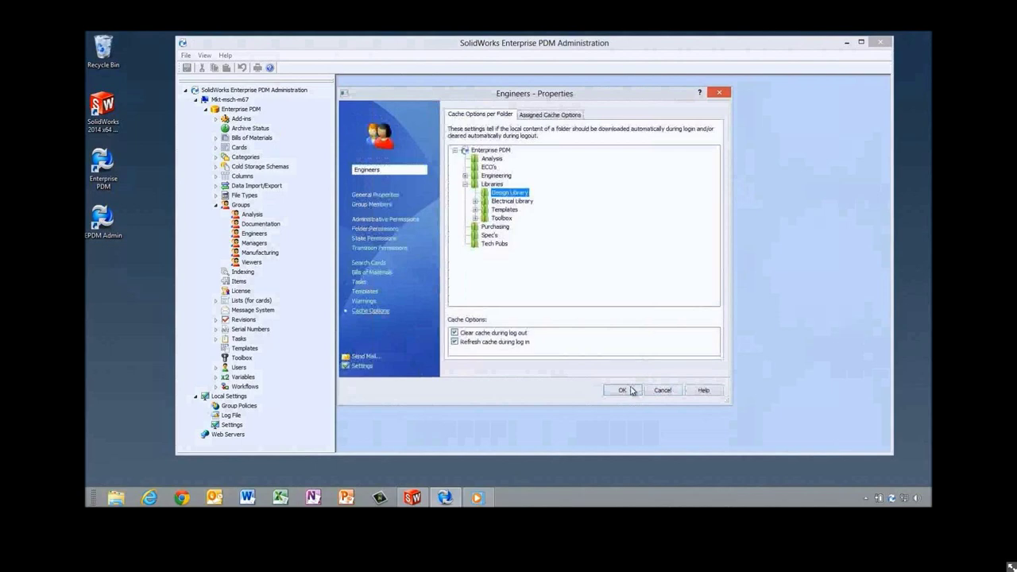
{"action": "left_click", "coordinate": [626, 390]}
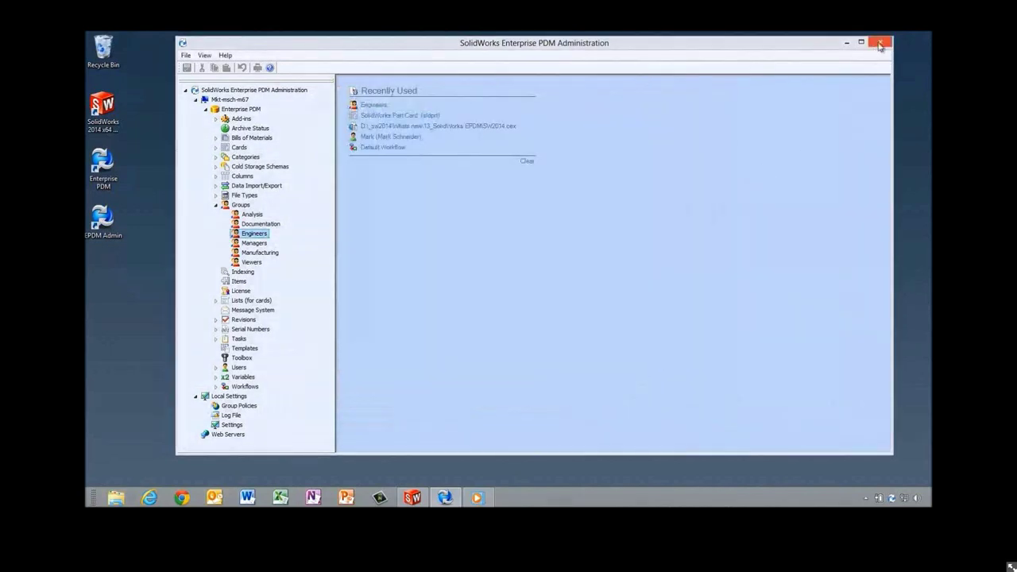
{"action": "left_click", "coordinate": [880, 43]}
Log in to the Enterprise PDM vault and open the Shredder folder inside Engineering
{"action": "double_click", "coordinate": [102, 162]}
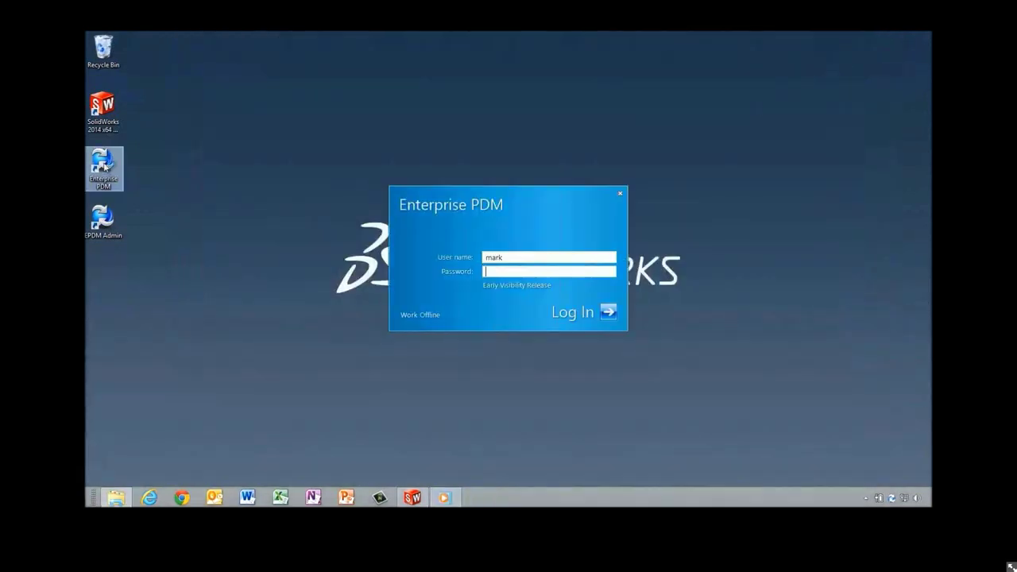
{"action": "left_click", "coordinate": [608, 312]}
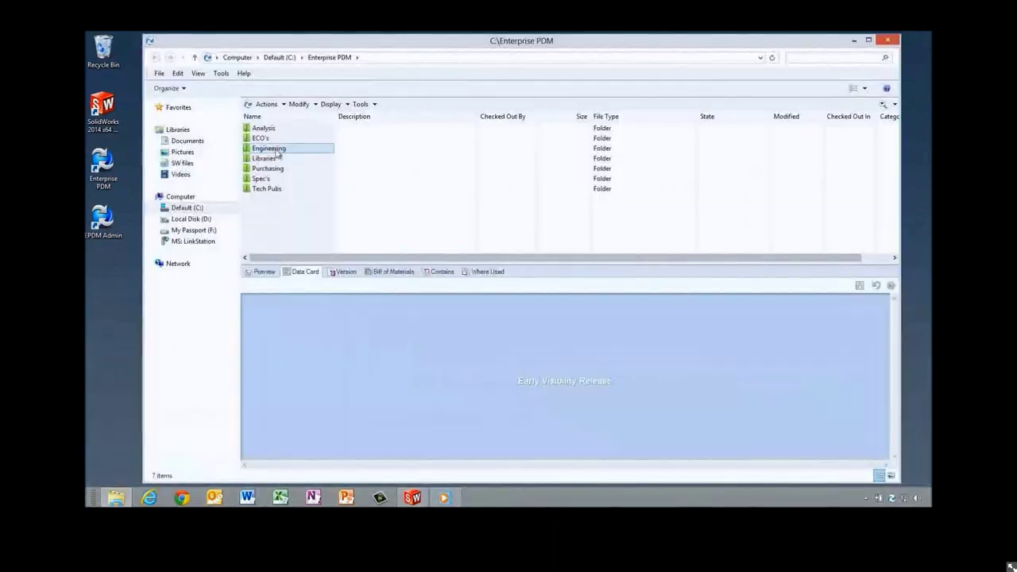
{"action": "double_click", "coordinate": [277, 153]}
{"action": "double_click", "coordinate": [267, 140]}
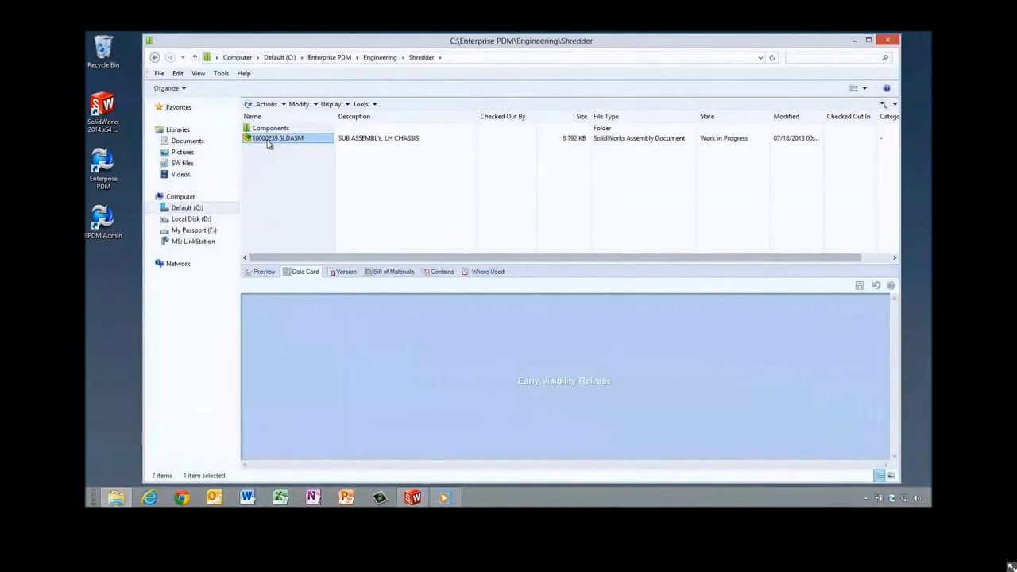
Display what 10000239.SLDASM contains and add a Description column to that file listing
{"action": "left_click", "coordinate": [270, 140]}
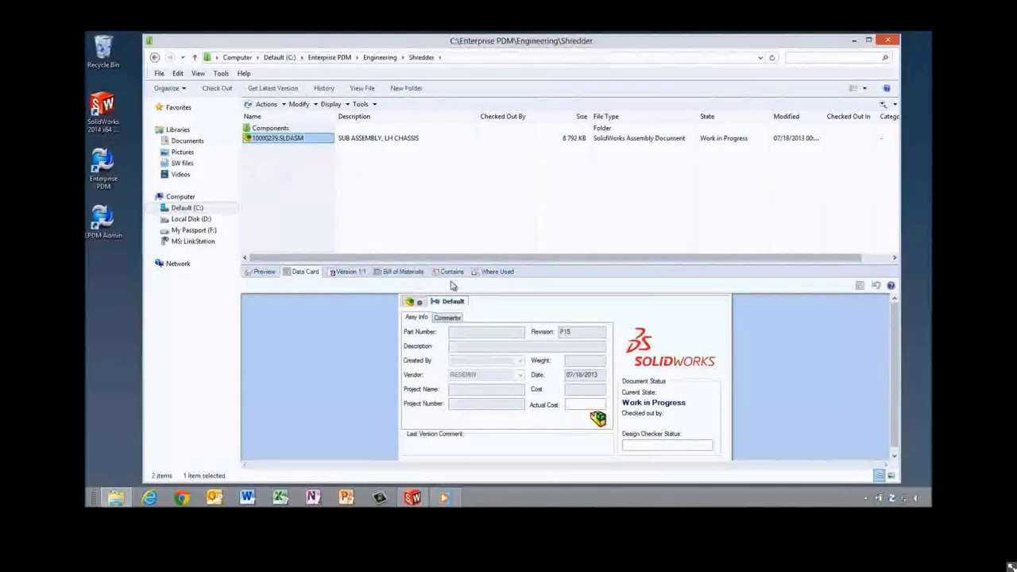
{"action": "left_click", "coordinate": [450, 273]}
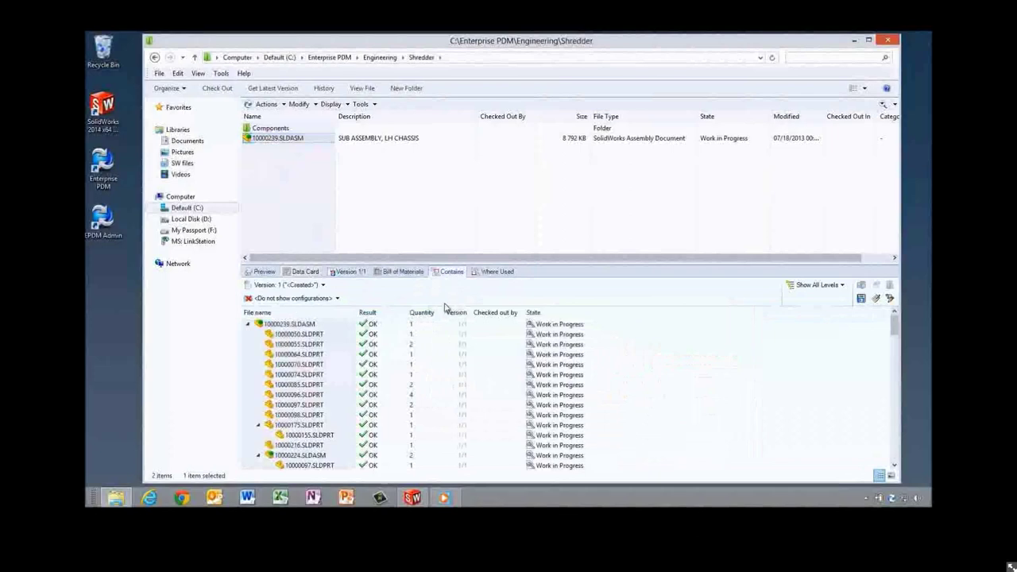
{"action": "right_click", "coordinate": [454, 313]}
{"action": "left_click", "coordinate": [480, 426]}
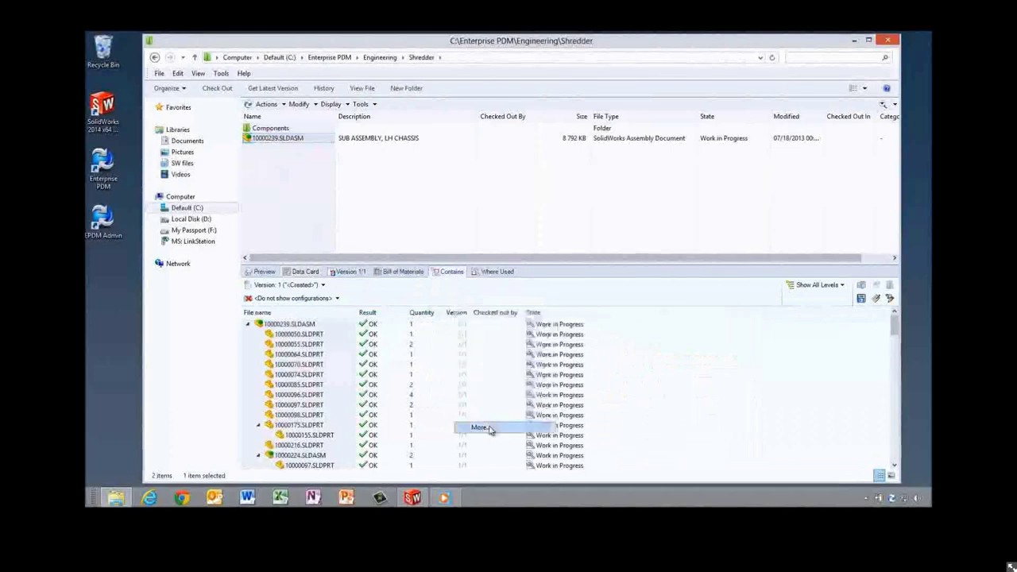
{"action": "left_click", "coordinate": [594, 299]}
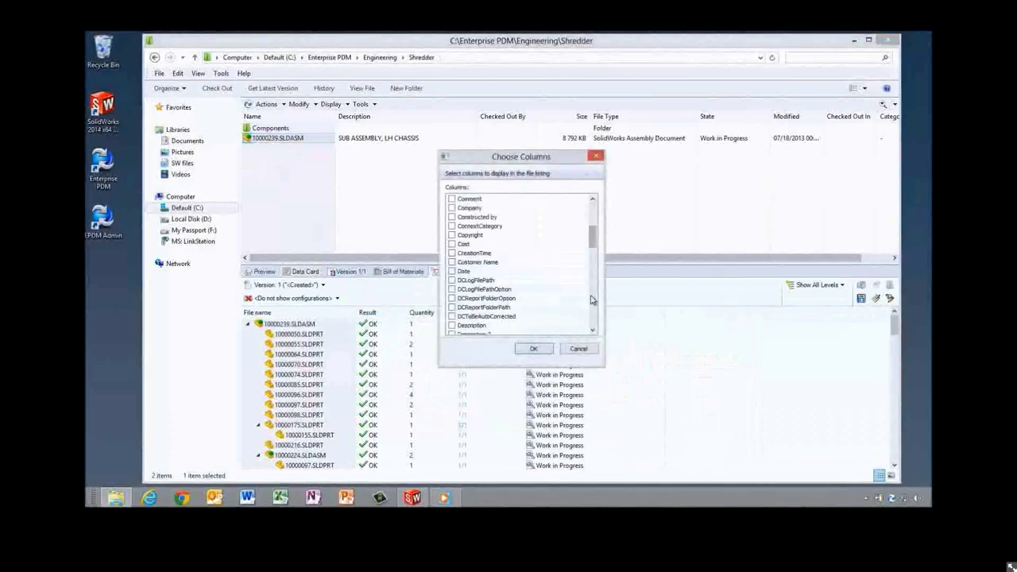
{"action": "left_click", "coordinate": [452, 326]}
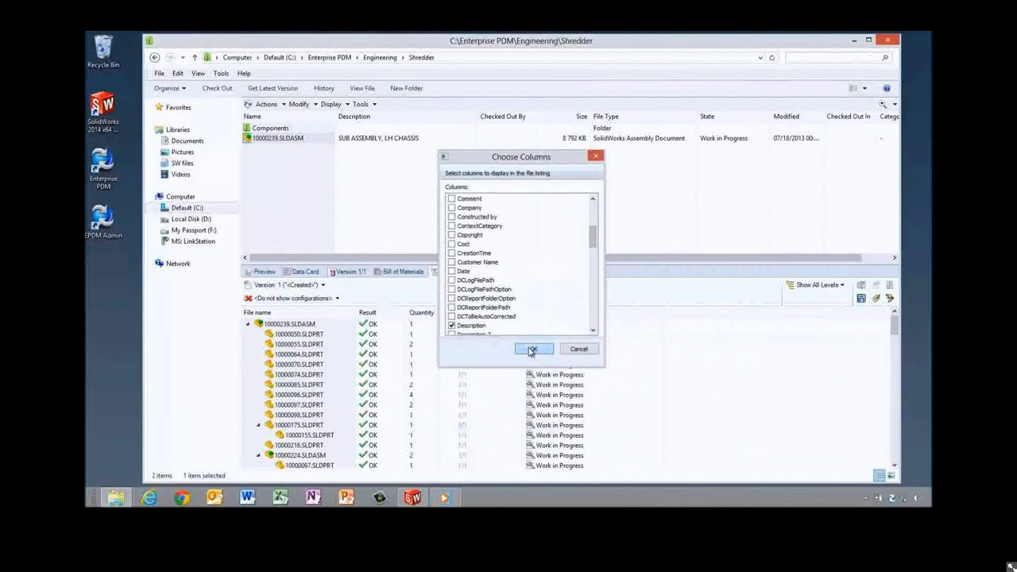
{"action": "left_click", "coordinate": [531, 349]}
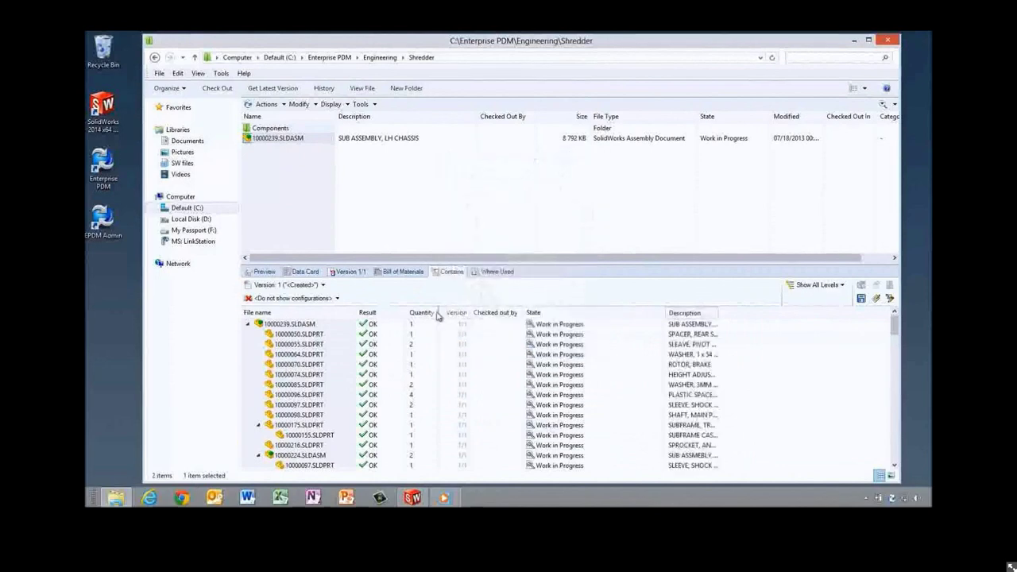
Place the Description column between Result and Quantity and widen it to fit the full descriptions
{"action": "left_click_drag", "start_coordinate": [437, 315], "coordinate": [463, 313]}
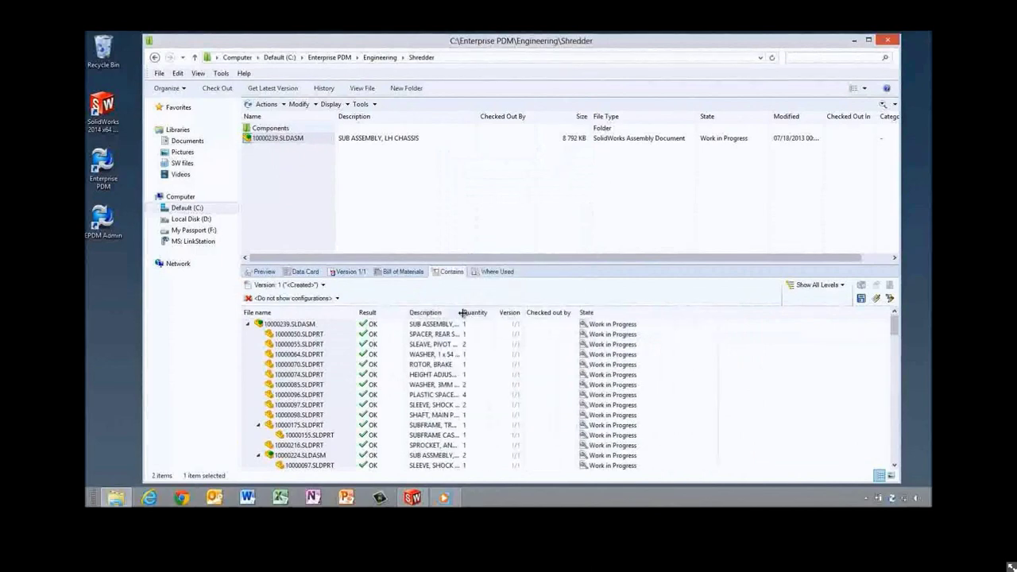
{"action": "left_click_drag", "start_coordinate": [462, 313], "coordinate": [541, 312]}
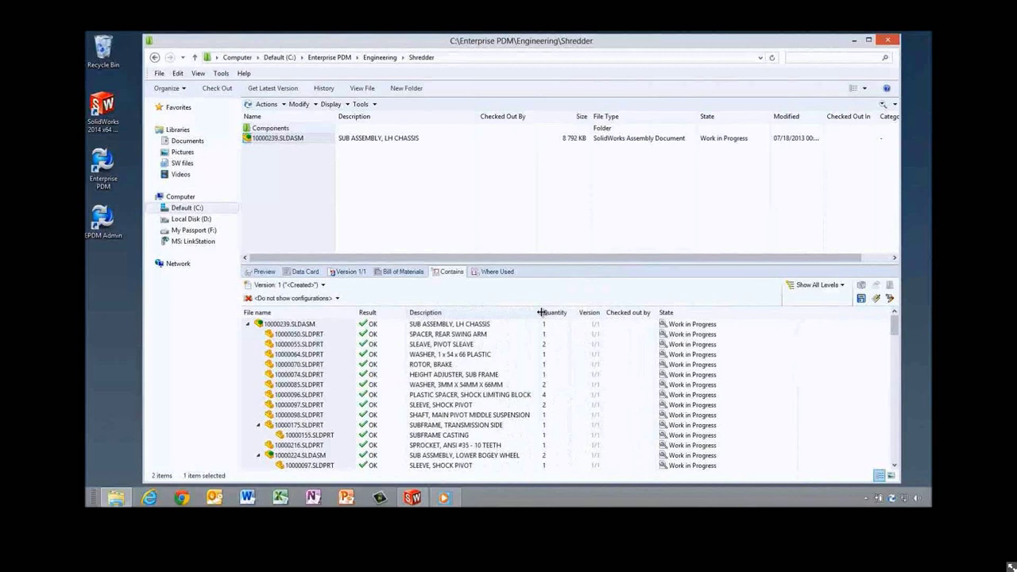
{"action": "left_click_drag", "start_coordinate": [541, 312], "coordinate": [549, 313]}
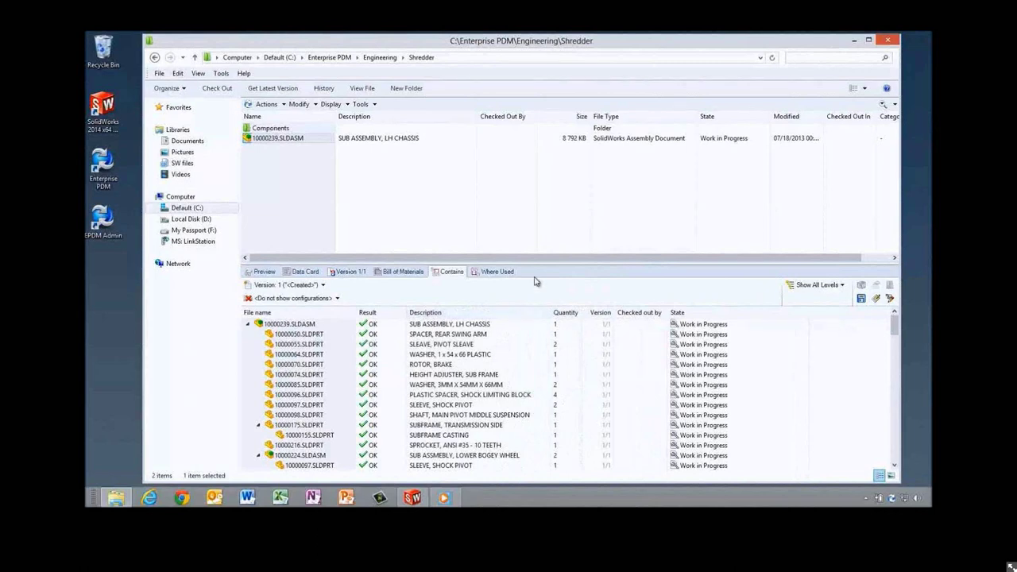
Enlarge the area listing the assembly's contained files and limit the list to Top Level Only
{"action": "left_click_drag", "start_coordinate": [533, 264], "coordinate": [534, 238]}
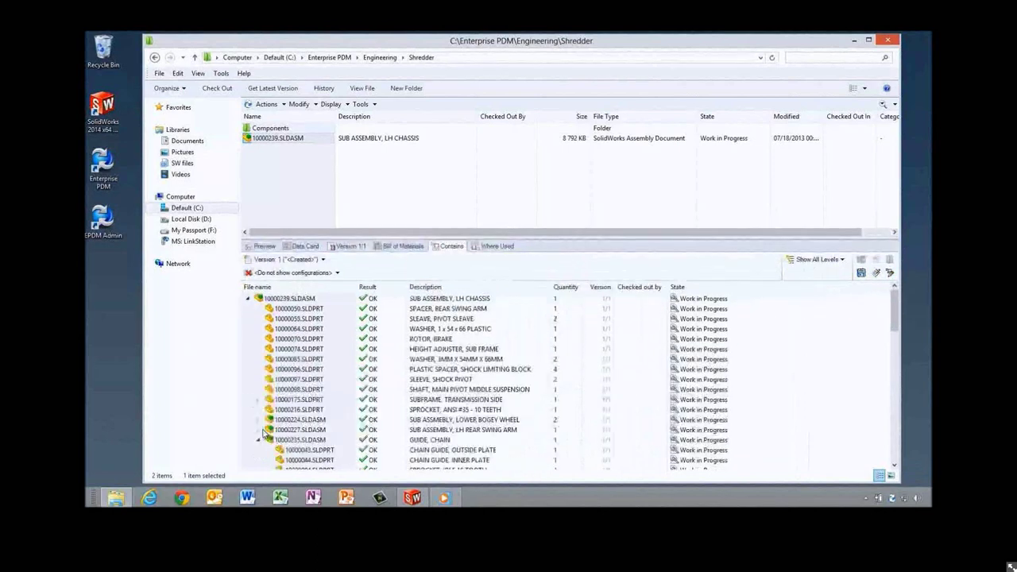
{"action": "left_click", "coordinate": [808, 261]}
{"action": "left_click", "coordinate": [808, 261]}
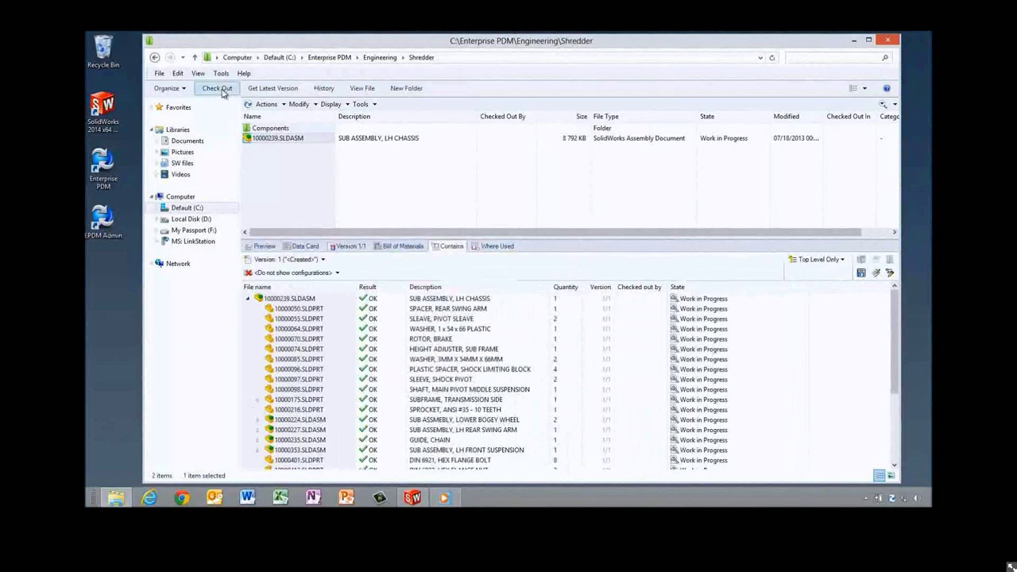
Start checking out 10000239.SLDASM, review the list's available columns, and show the additional selection boxes for sub-assembly references
{"action": "left_click", "coordinate": [221, 89]}
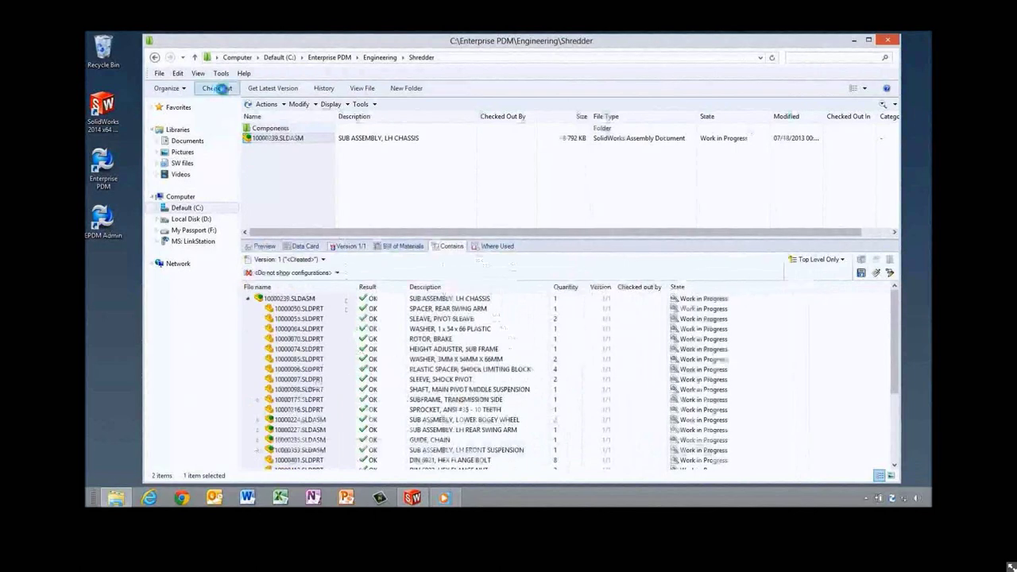
{"action": "right_click", "coordinate": [386, 147]}
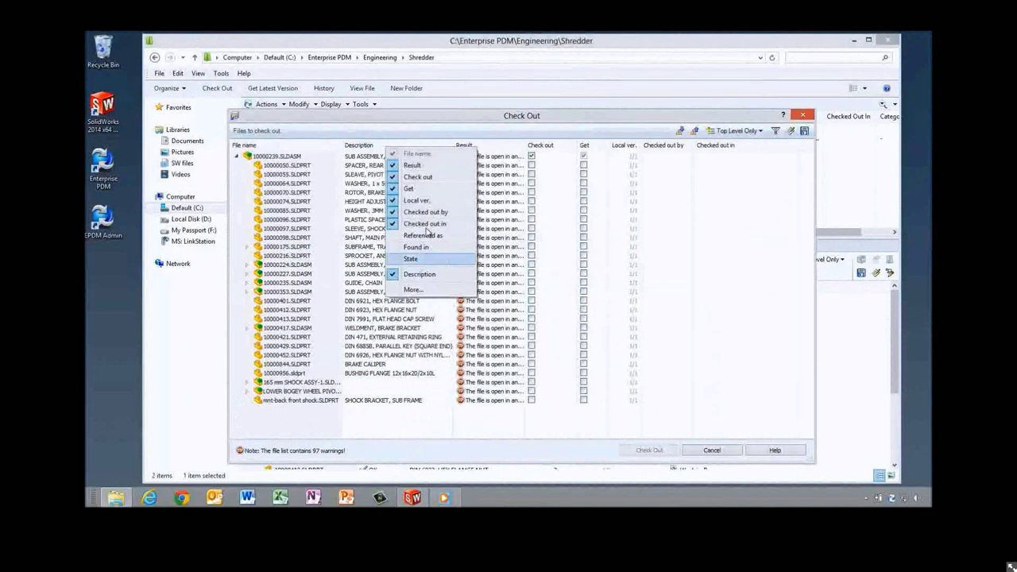
{"action": "left_click", "coordinate": [428, 135]}
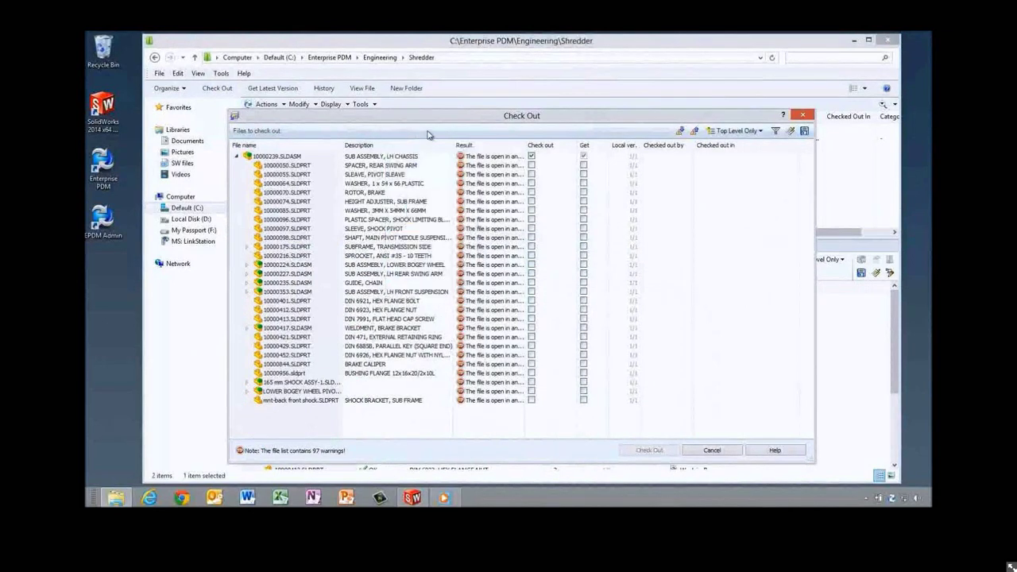
{"action": "left_click", "coordinate": [735, 131]}
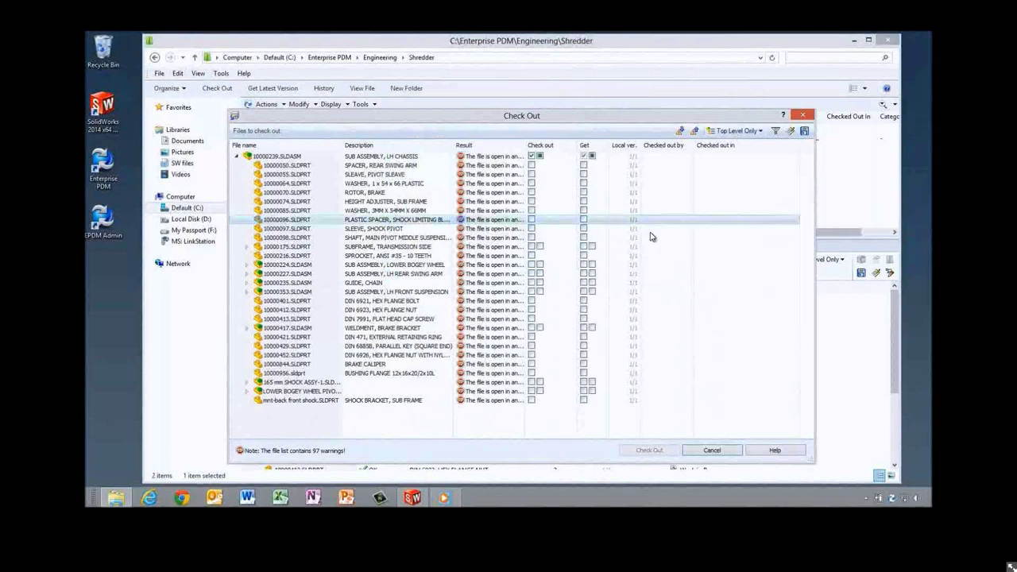
Mark 10000224.SLDASM with all its references for check-out, expand it to inspect its components, and clear its check-out marks
{"action": "left_click", "coordinate": [540, 264]}
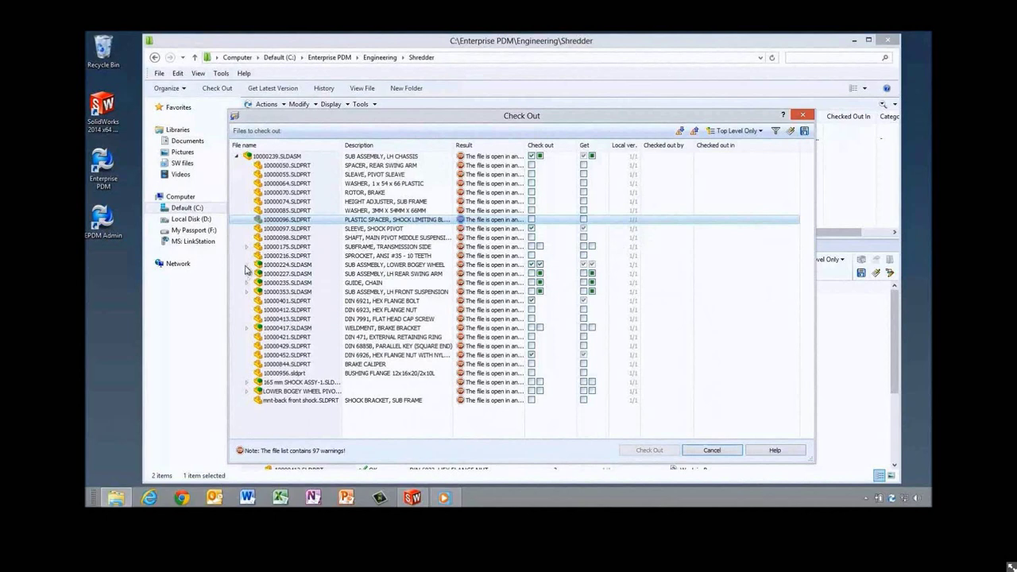
{"action": "left_click", "coordinate": [248, 264]}
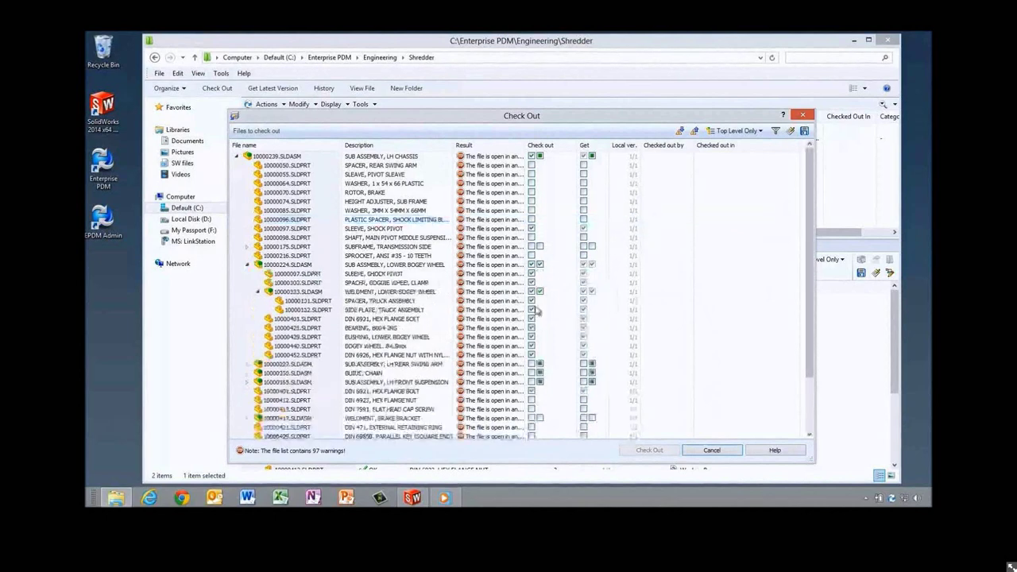
{"action": "left_click", "coordinate": [539, 265]}
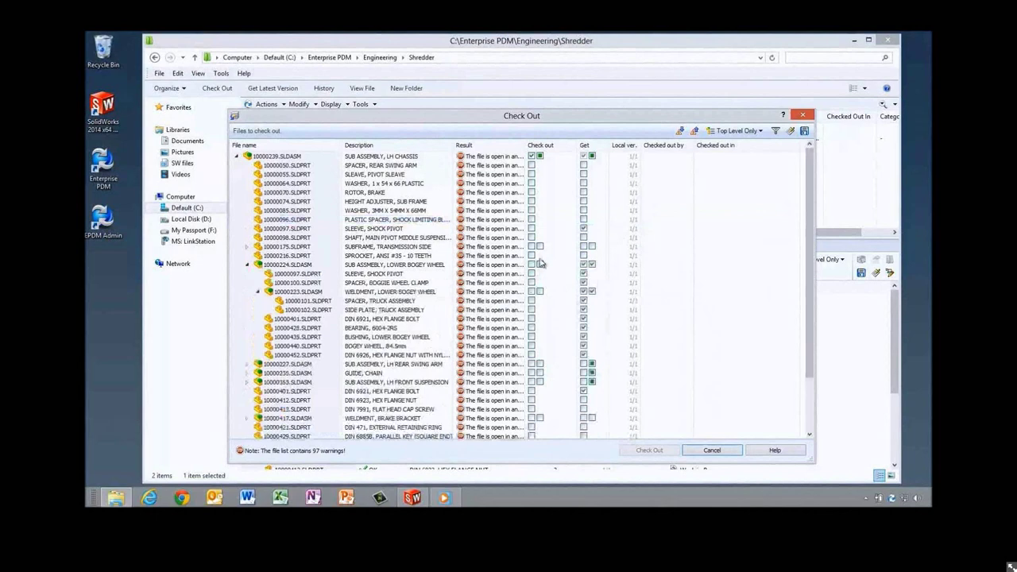
Step forward and back through the files with warnings in the check-out list
{"action": "left_click", "coordinate": [680, 131]}
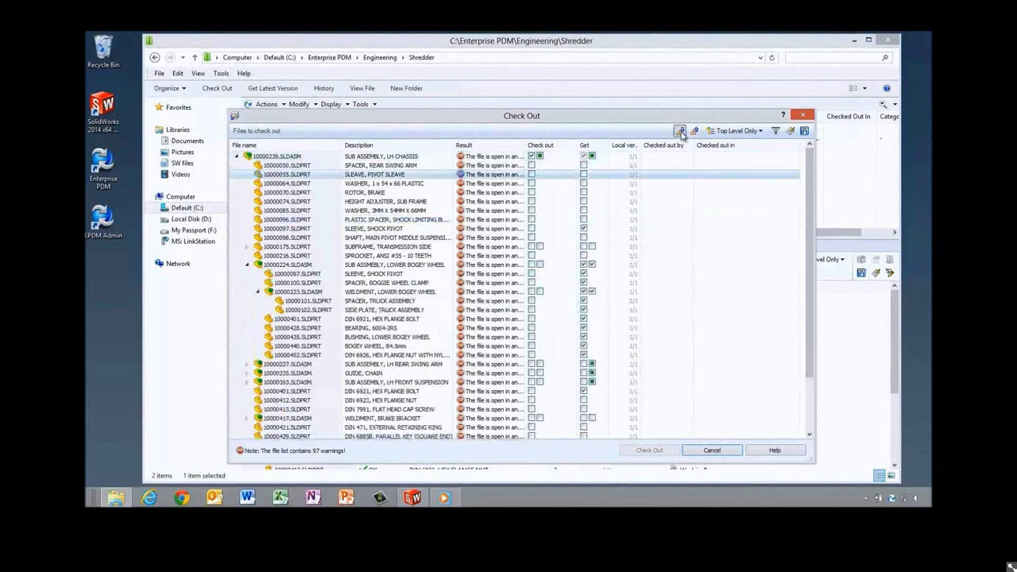
{"action": "left_click", "coordinate": [680, 132]}
{"action": "left_click", "coordinate": [679, 131]}
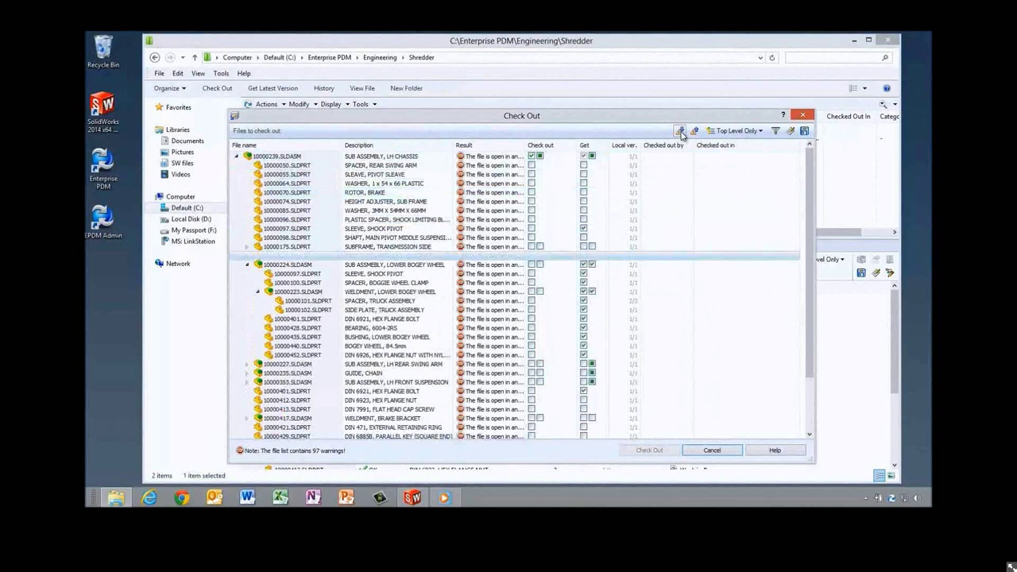
{"action": "left_click", "coordinate": [680, 131]}
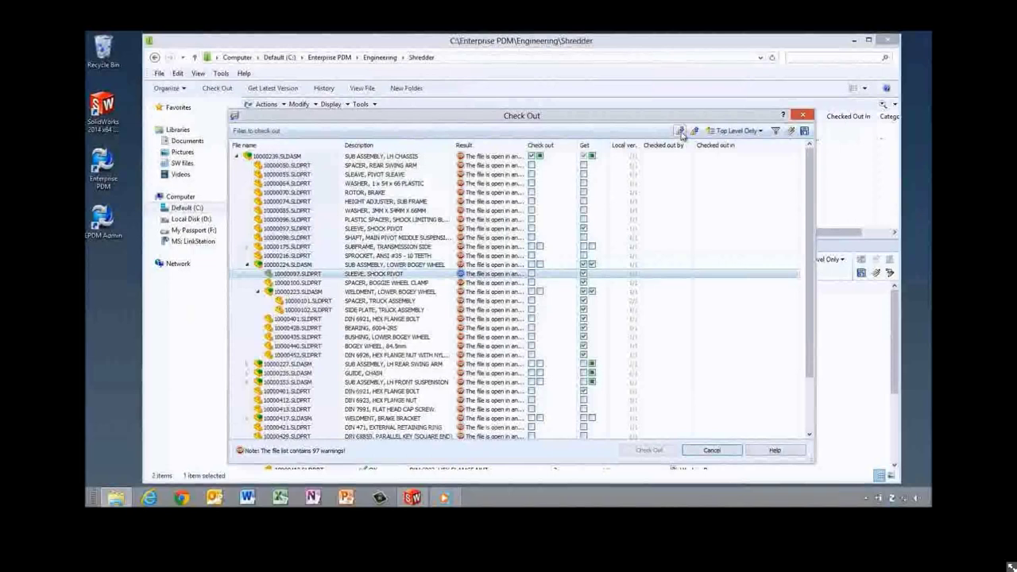
{"action": "left_click", "coordinate": [694, 132]}
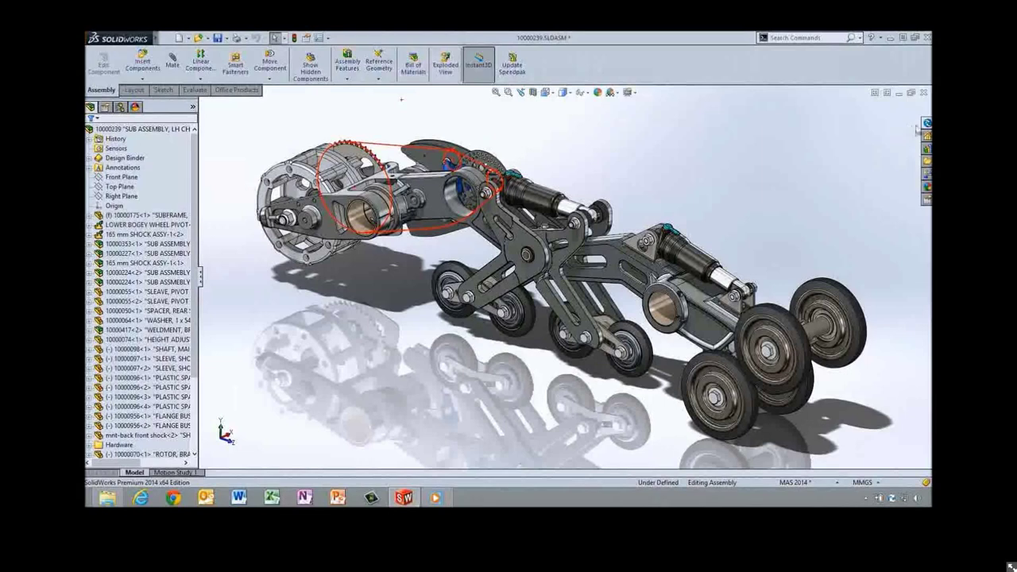
Show the Enterprise PDM file list, keep it pinned open, and expand sub-assembly 10000224 and its child 10000223
{"action": "left_click", "coordinate": [926, 125]}
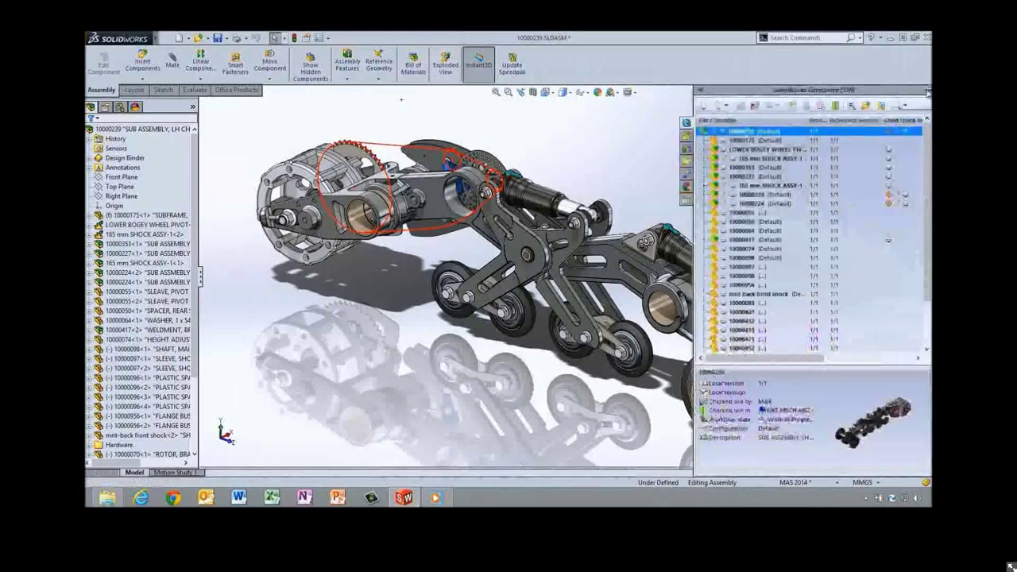
{"action": "left_click", "coordinate": [927, 92]}
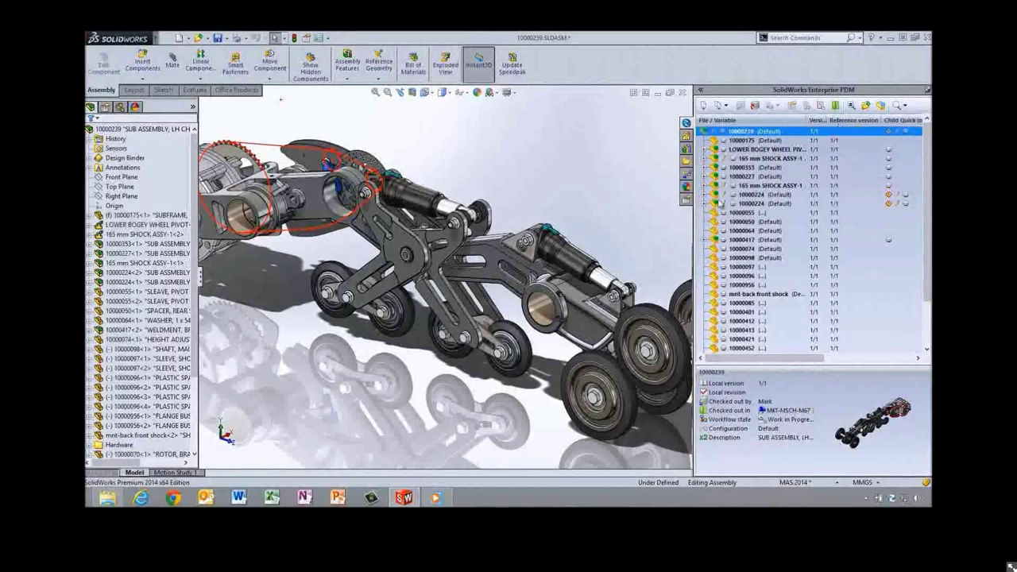
{"action": "left_click", "coordinate": [704, 195]}
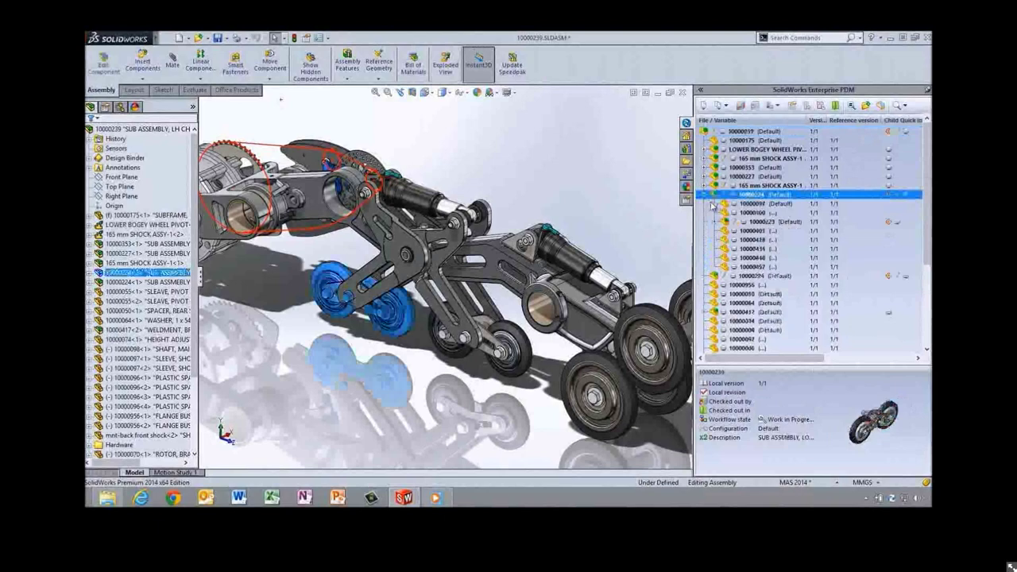
{"action": "left_click", "coordinate": [719, 222]}
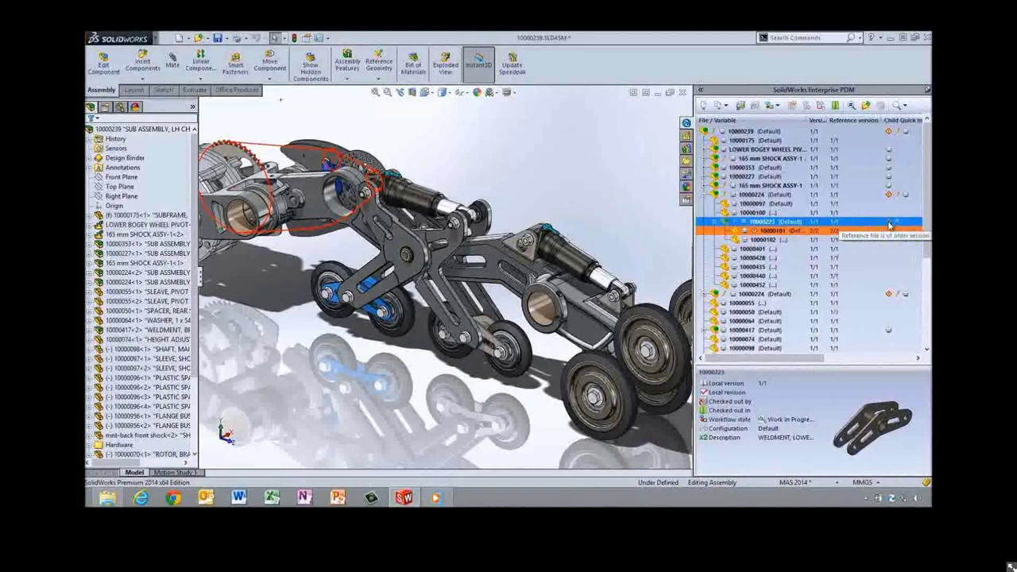
Get version 1 of part 10000101.SLDPRT and check the resulting child status of assembly 10000239
{"action": "right_click", "coordinate": [790, 231]}
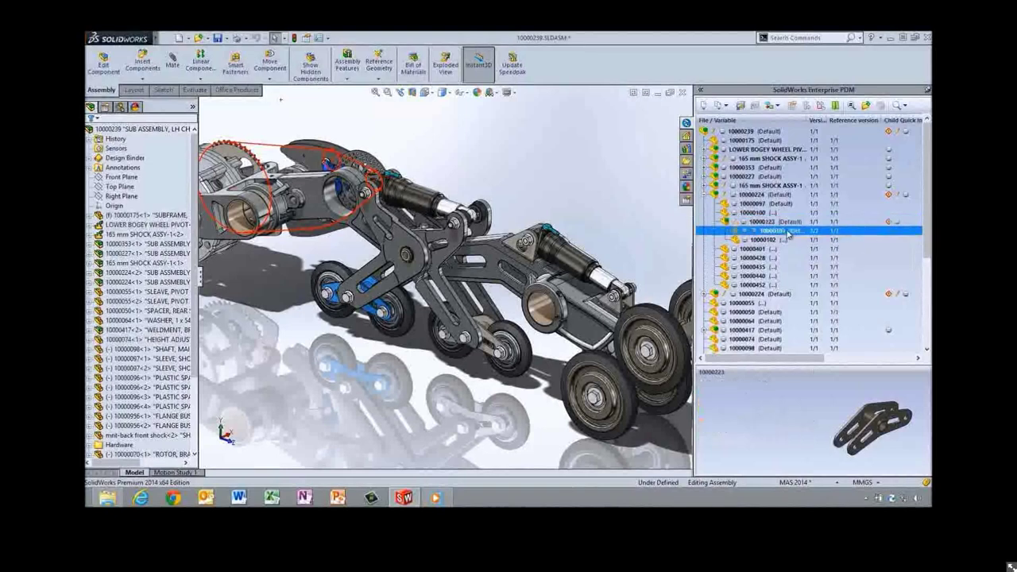
{"action": "left_click", "coordinate": [815, 308]}
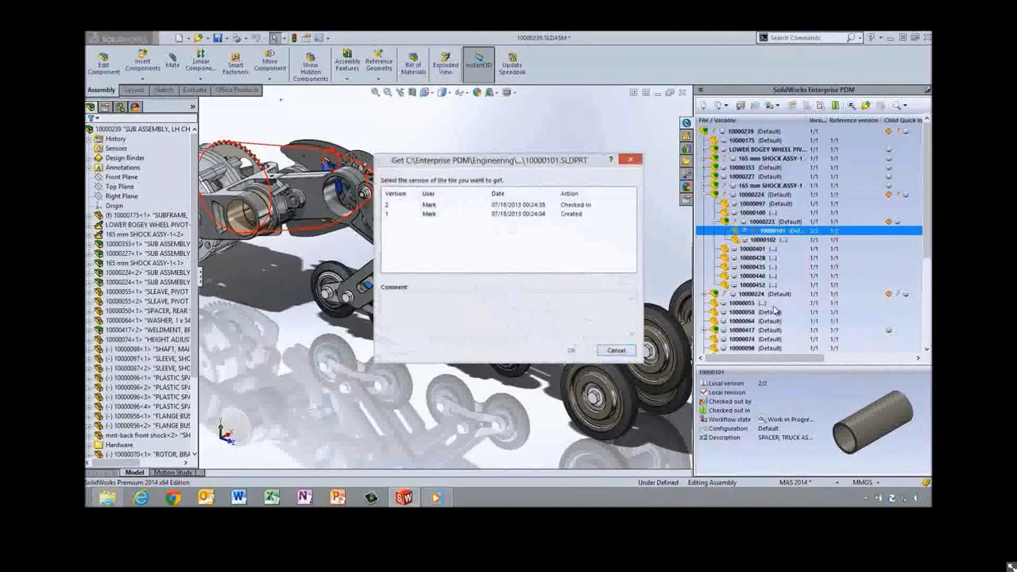
{"action": "left_click", "coordinate": [433, 213]}
{"action": "left_click", "coordinate": [572, 350]}
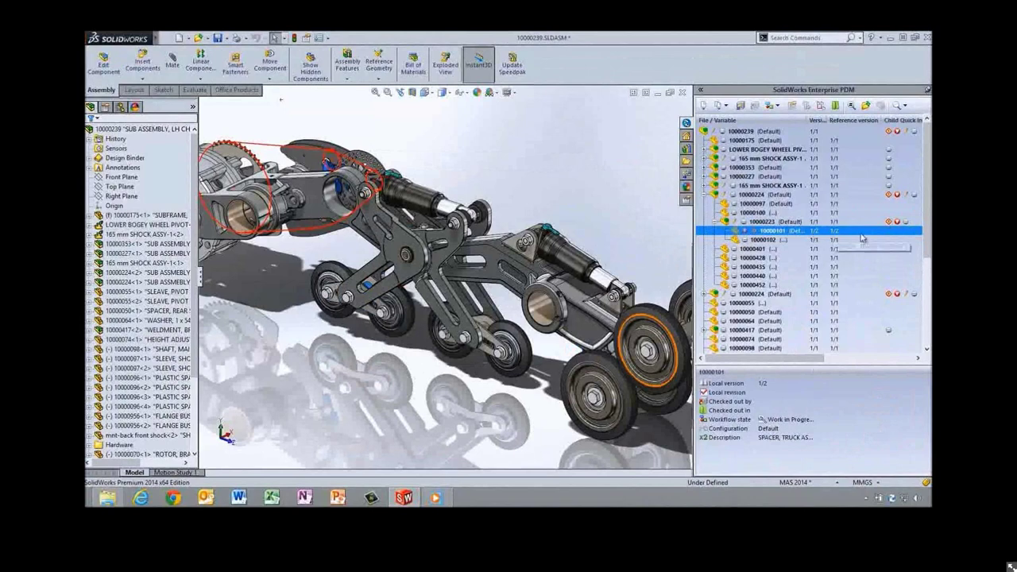
{"action": "mouse_move", "coordinate": [907, 218]}
{"action": "mouse_move", "coordinate": [900, 134]}
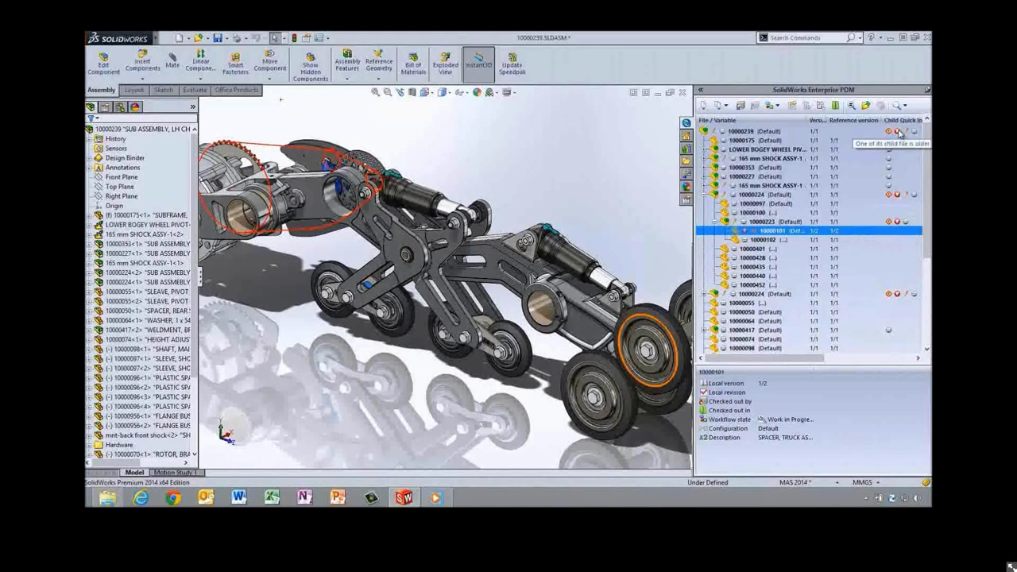
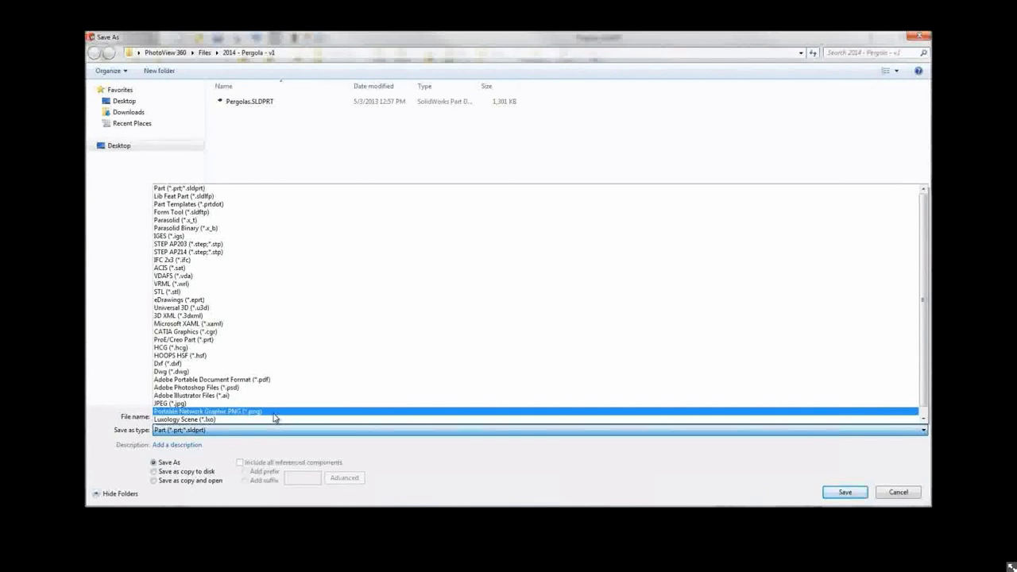
Save the pergola as Pergolas.PNG in Portable Network Graphic format with Remove background enabled, and close the saved image
{"action": "left_click", "coordinate": [275, 411]}
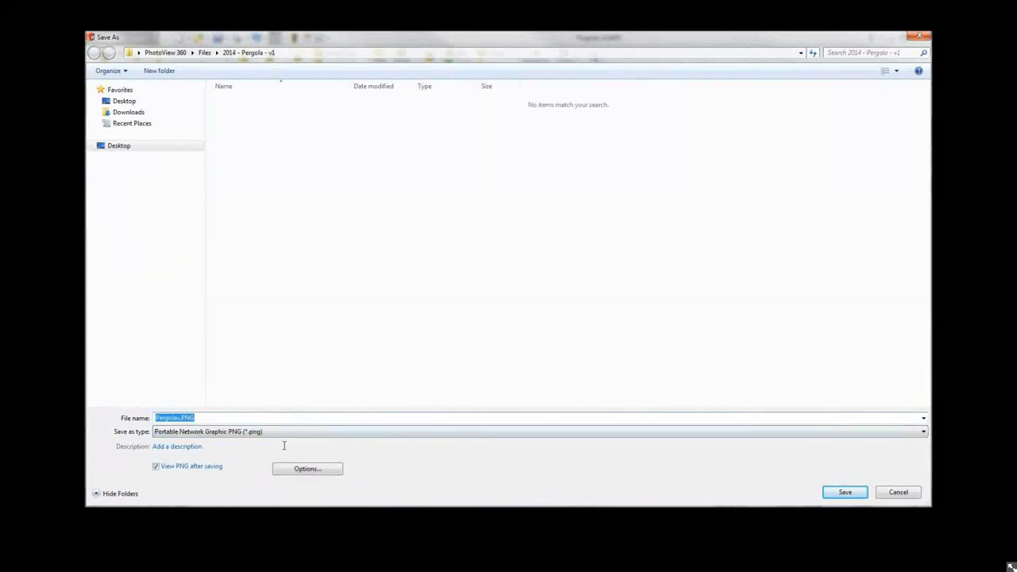
{"action": "left_click", "coordinate": [291, 470]}
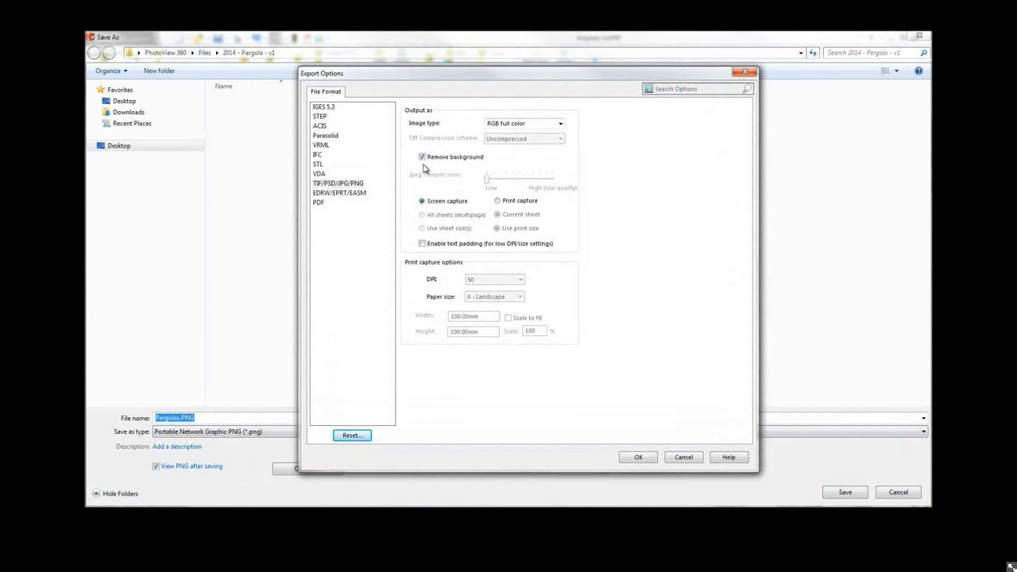
{"action": "left_click", "coordinate": [628, 457]}
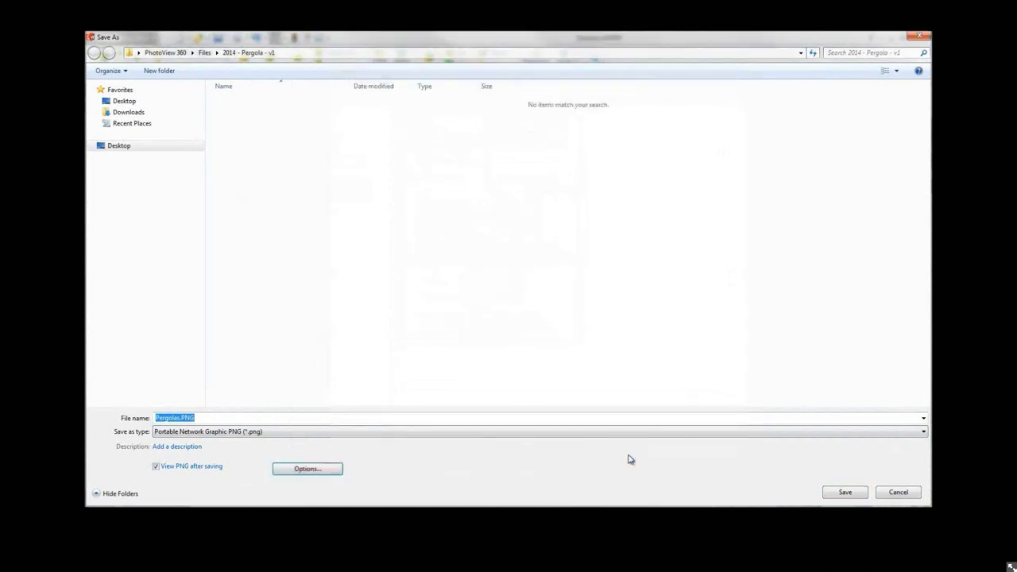
{"action": "left_click", "coordinate": [834, 494]}
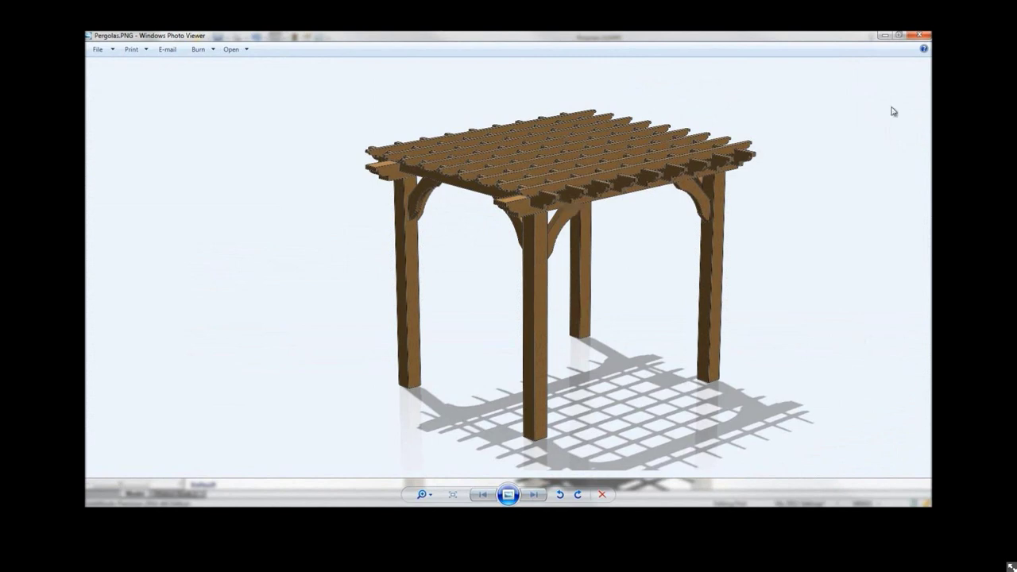
{"action": "left_click", "coordinate": [915, 38]}
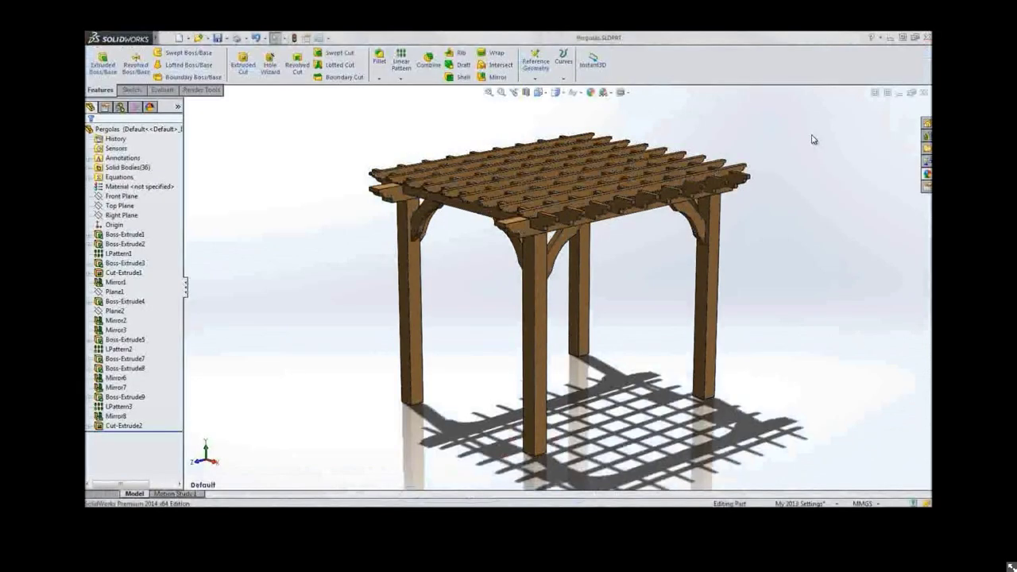
Display the pergola in the Landscape view and apply a Landscape 4 Image scene
{"action": "left_click", "coordinate": [546, 94]}
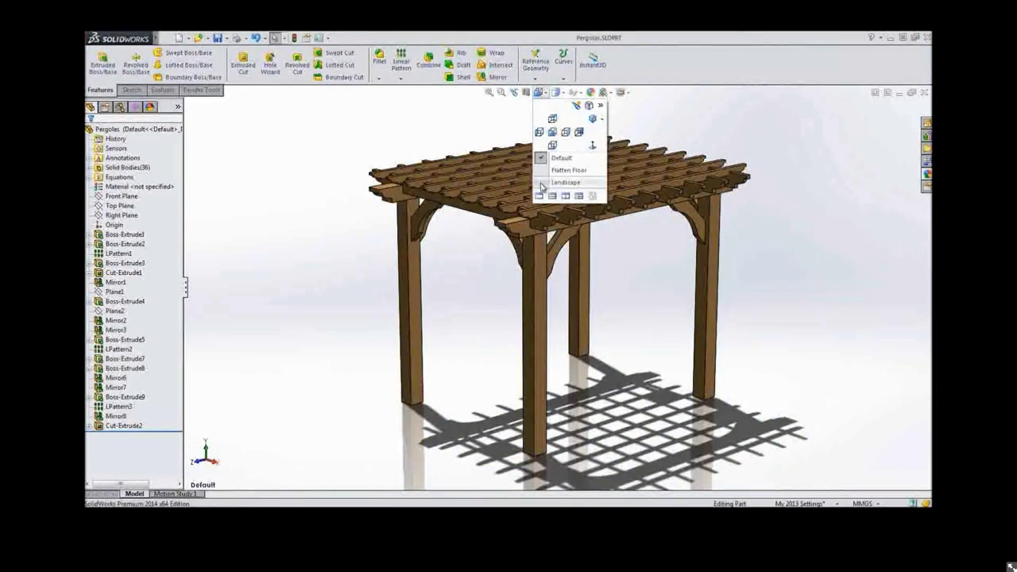
{"action": "left_click", "coordinate": [541, 185]}
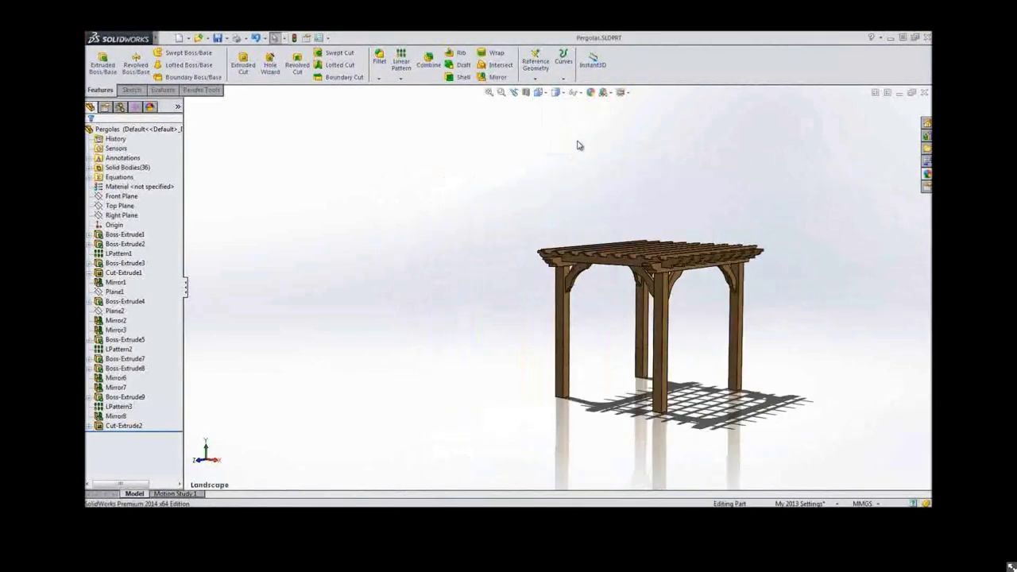
{"action": "left_click", "coordinate": [611, 94]}
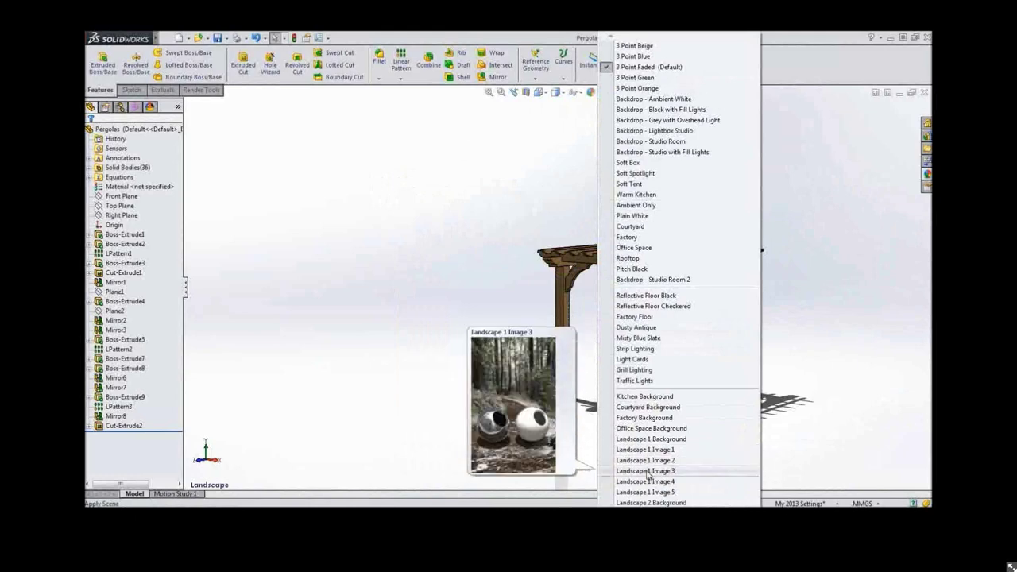
{"action": "scroll", "coordinate": [648, 489], "scroll_direction": "down", "scroll_amount": 1}
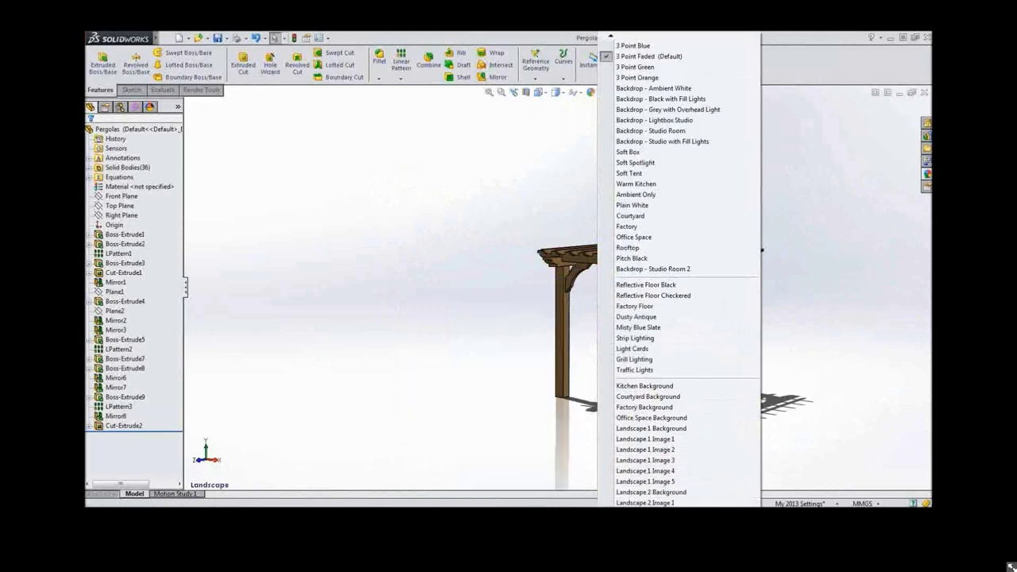
{"action": "scroll", "coordinate": [679, 270], "scroll_direction": "down", "scroll_amount": 5}
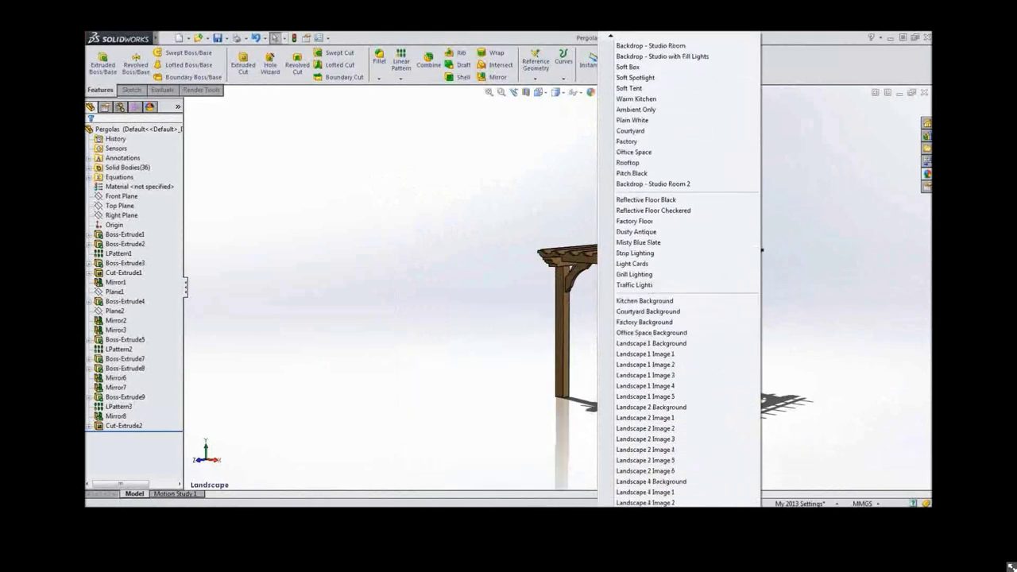
{"action": "left_click", "coordinate": [647, 481]}
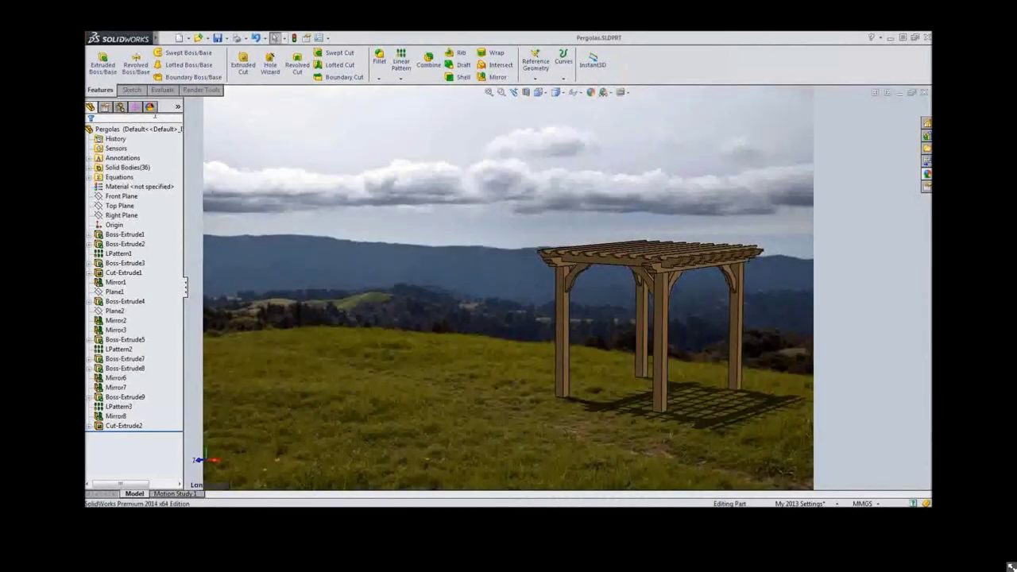
Edit the scene so that its background image is stretched to fit the SolidWorks window
{"action": "left_click", "coordinate": [149, 106]}
{"action": "right_click", "coordinate": [109, 149]}
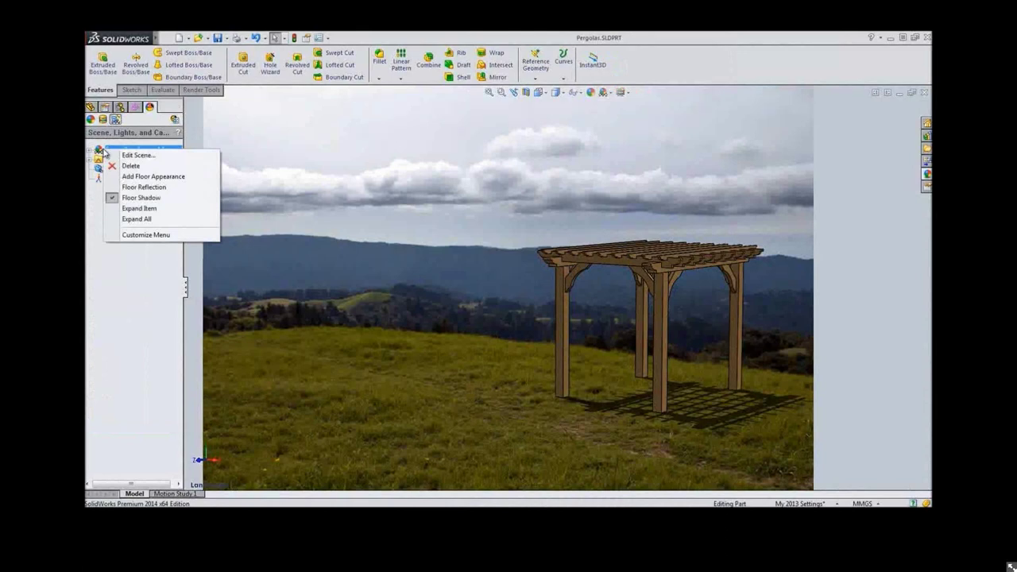
{"action": "left_click", "coordinate": [137, 155]}
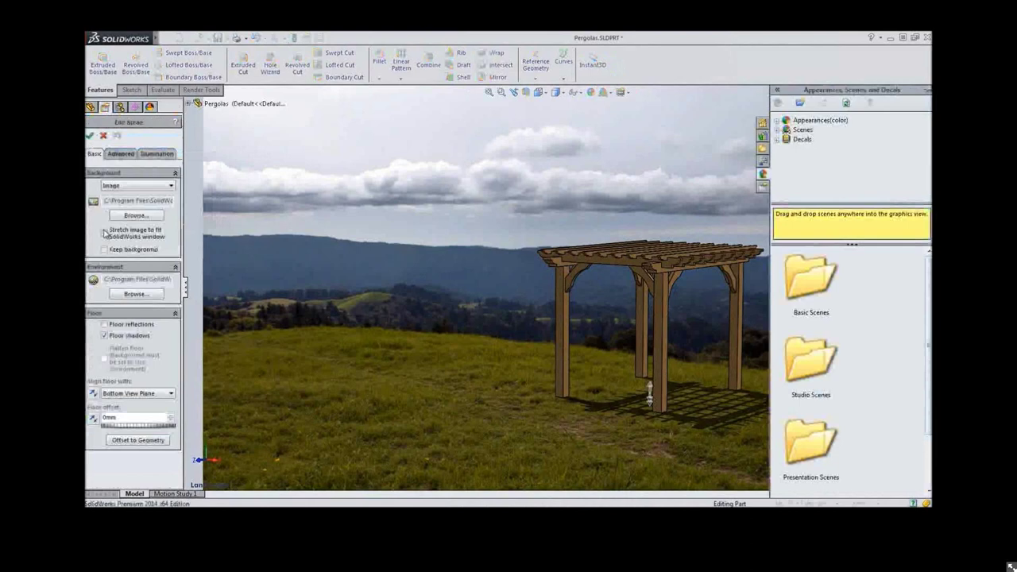
{"action": "left_click", "coordinate": [104, 233]}
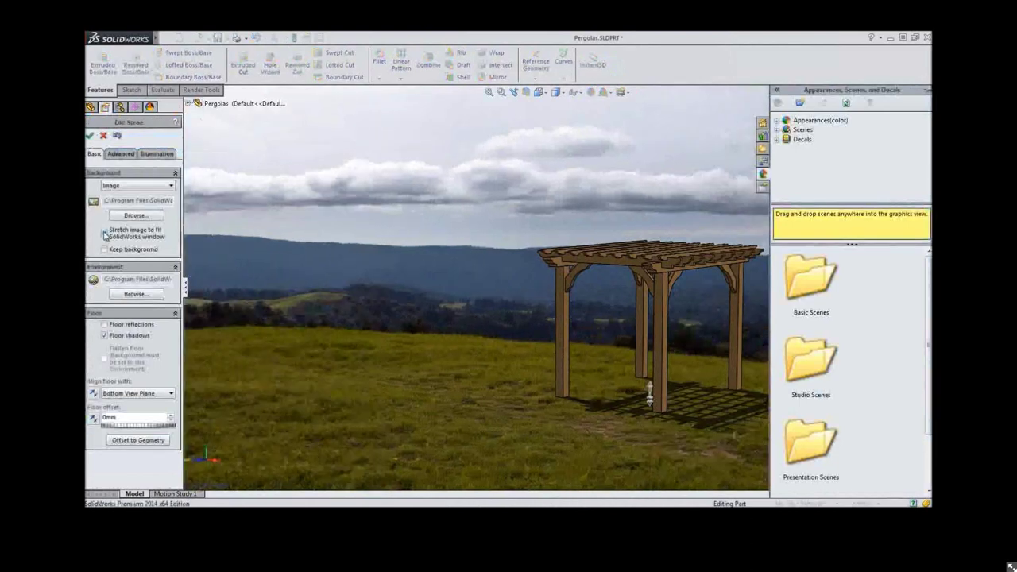
{"action": "left_click", "coordinate": [90, 135]}
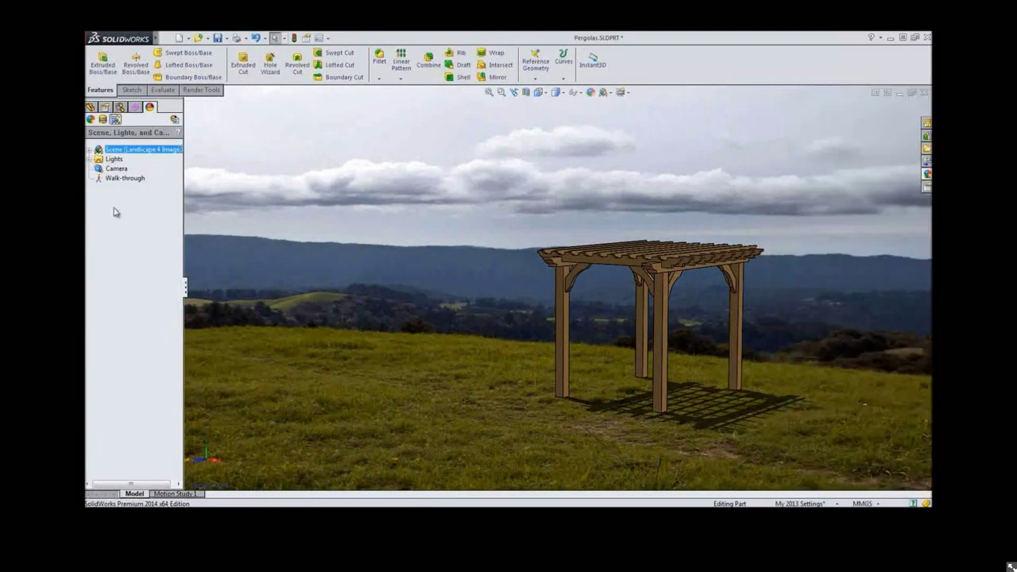
Edit the scene to use the environment as its background and enable Flatten floor
{"action": "right_click", "coordinate": [106, 151]}
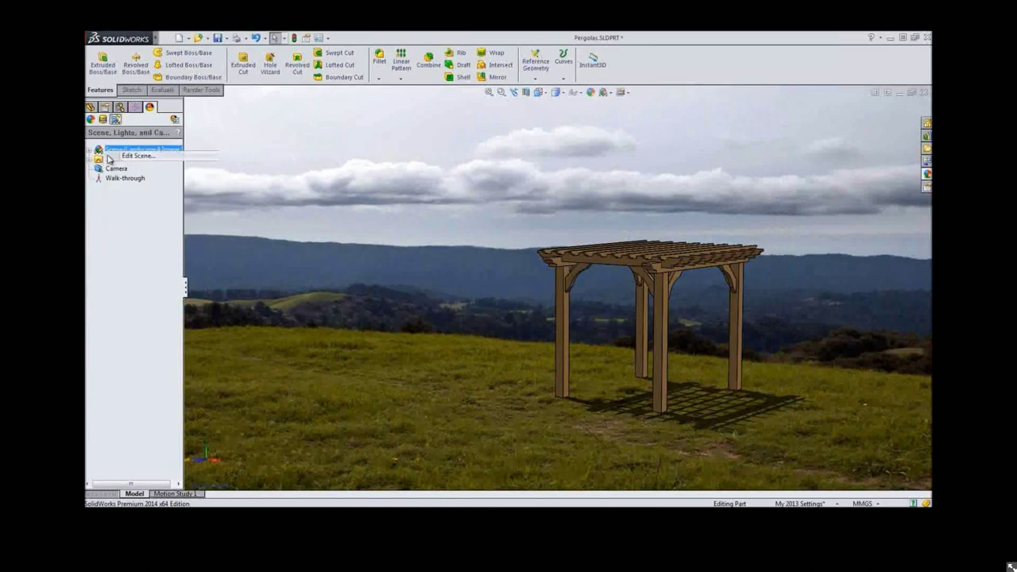
{"action": "left_click", "coordinate": [131, 156]}
{"action": "left_click", "coordinate": [137, 185]}
{"action": "left_click", "coordinate": [120, 219]}
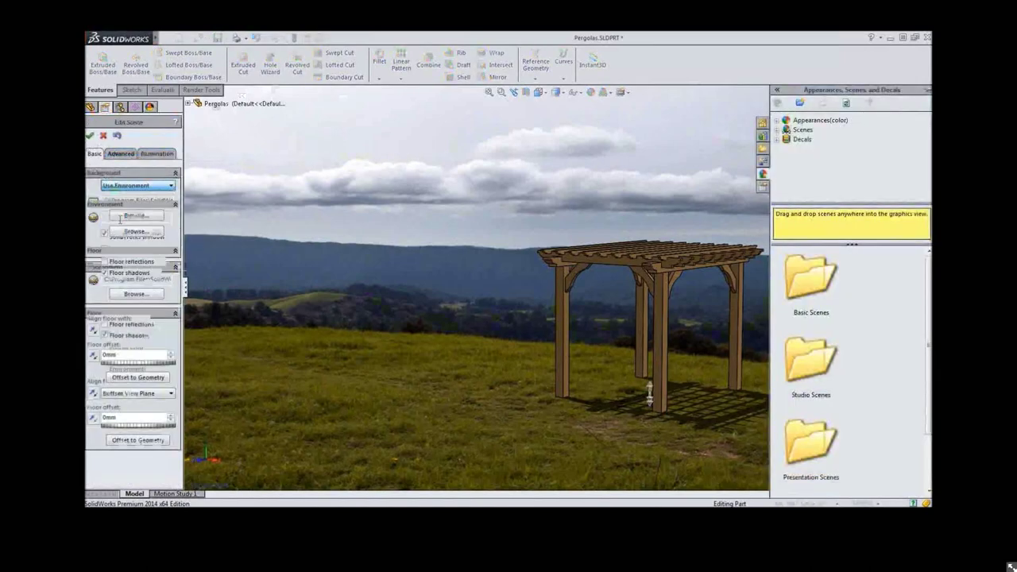
{"action": "left_click", "coordinate": [105, 296]}
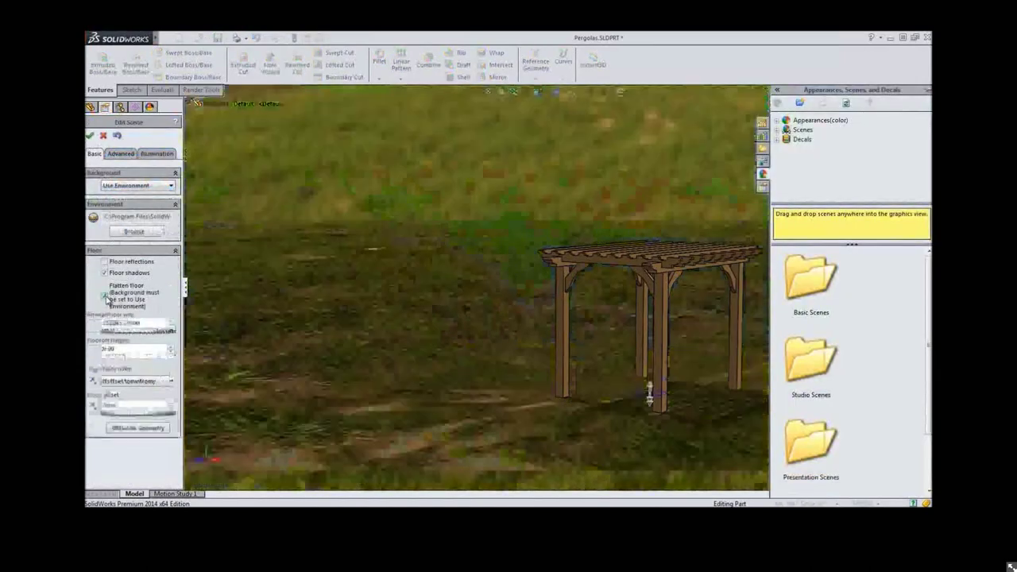
Set the environment size to 35000 mm and the horizon height to 0.25, and display the pergola in the Flatten Floor view
{"action": "double_click", "coordinate": [112, 323]}
{"action": "type", "text": "35000"}
{"action": "double_click", "coordinate": [119, 348]}
{"action": "type", "text": "0.25"}
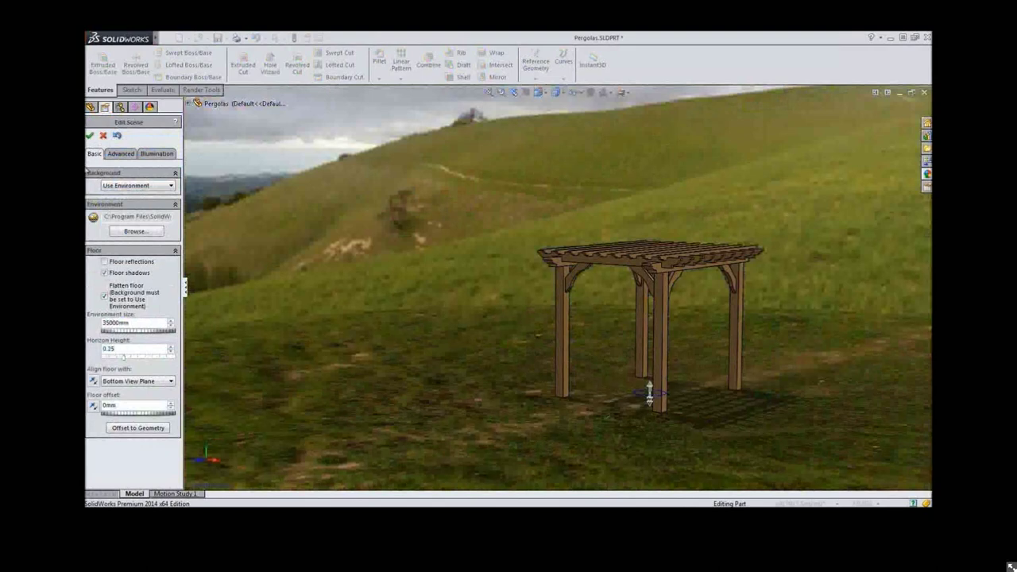
{"action": "key", "text": "Return"}
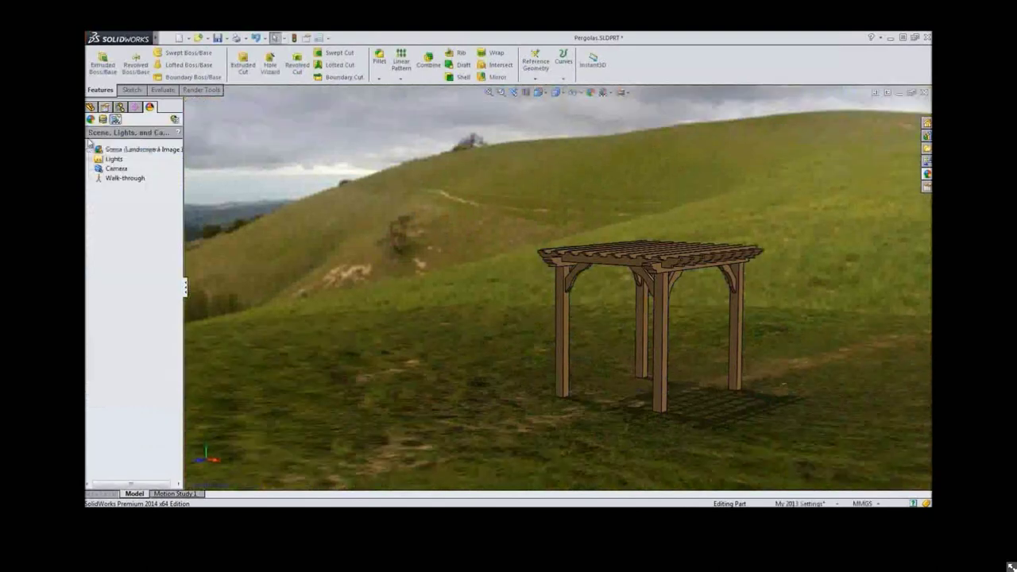
{"action": "left_click", "coordinate": [547, 94]}
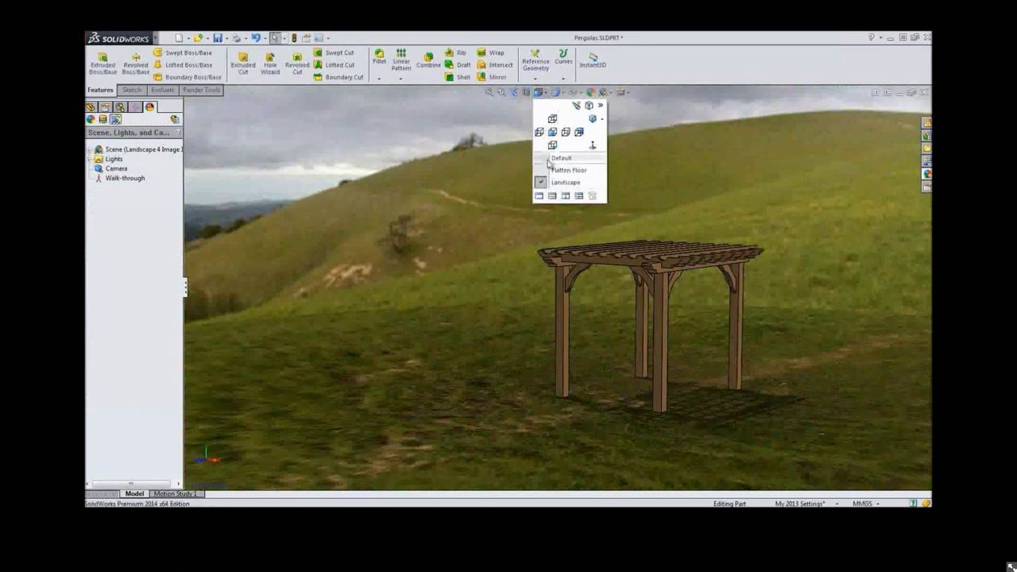
{"action": "left_click", "coordinate": [547, 168]}
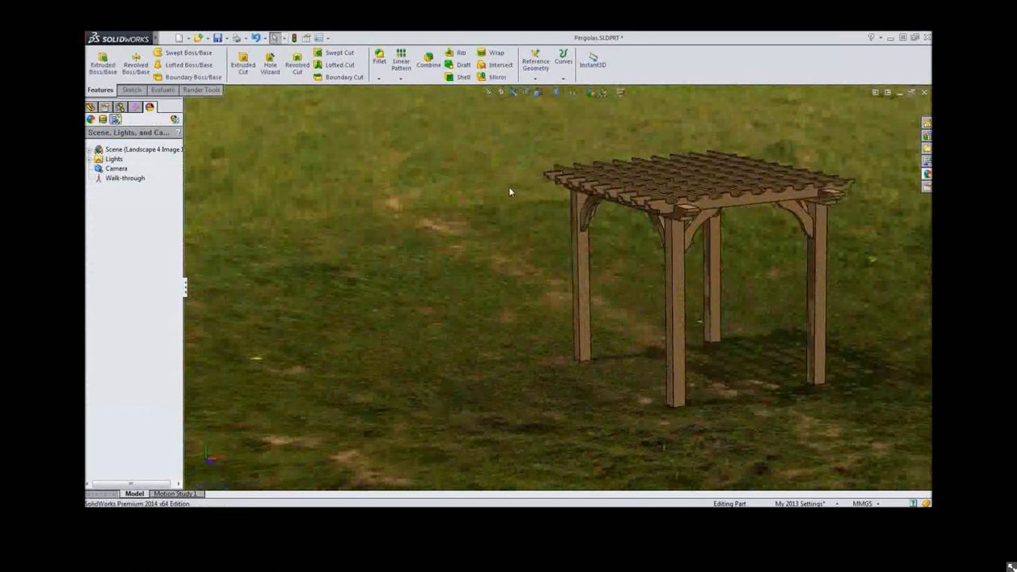
Apply the 3 Point Faded scene and return the pergola to the Default view
{"action": "left_click", "coordinate": [605, 92]}
{"action": "left_click", "coordinate": [648, 67]}
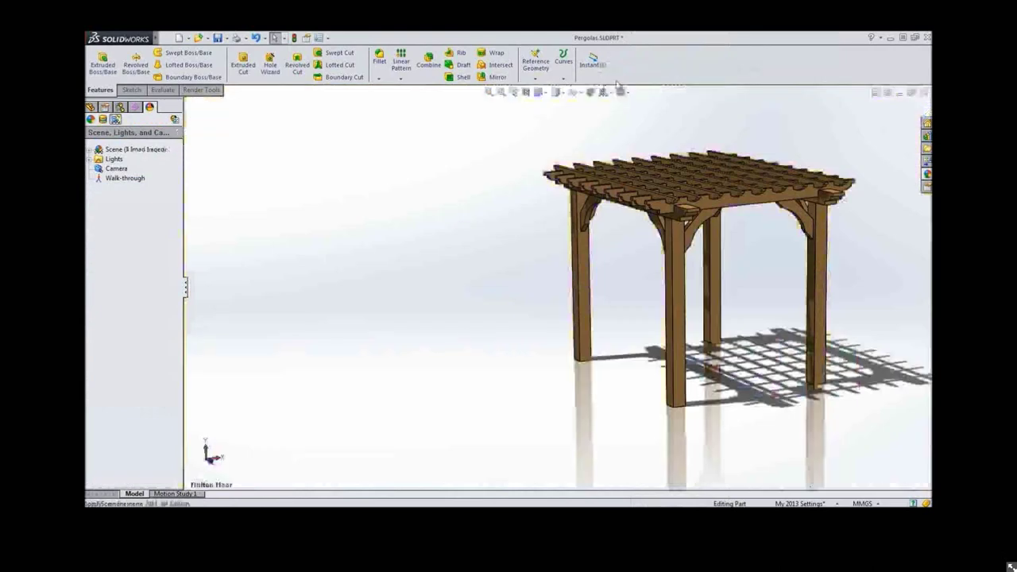
{"action": "left_click", "coordinate": [540, 93]}
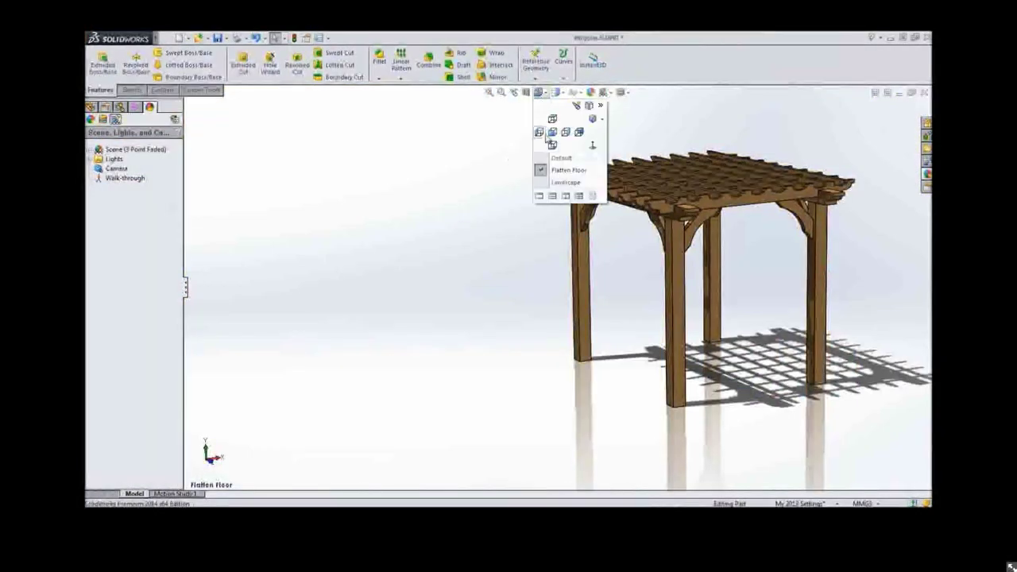
{"action": "left_click", "coordinate": [546, 159]}
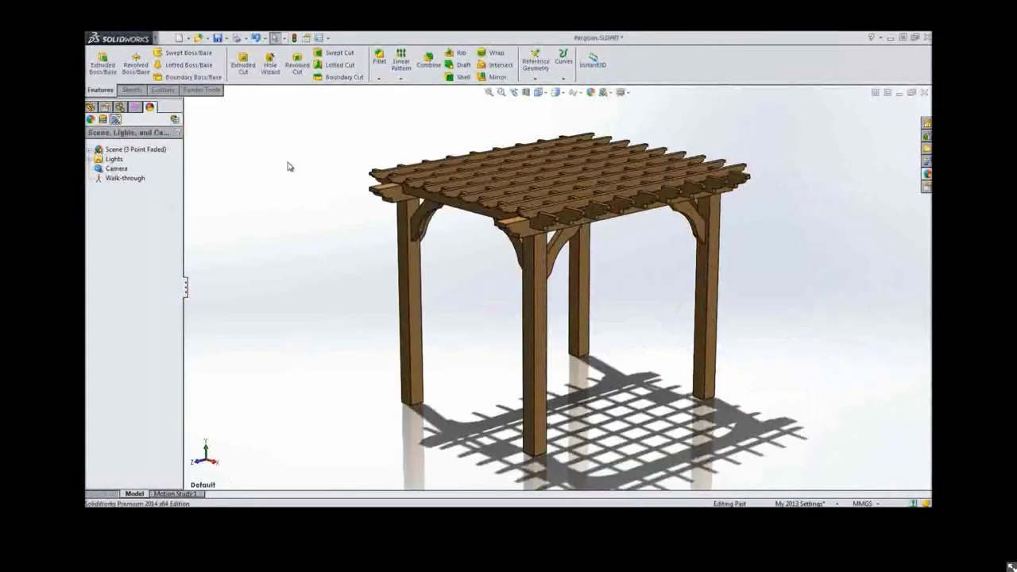
In the PhotoView 360 render options, set the output image size to 1024x768 (4:3)
{"action": "left_click", "coordinate": [202, 89]}
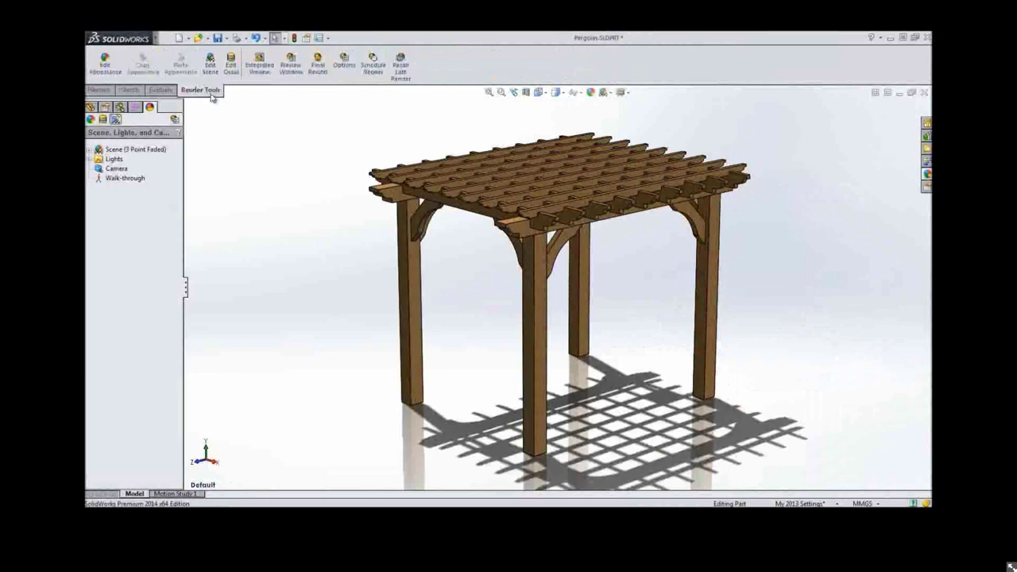
{"action": "left_click", "coordinate": [344, 70]}
{"action": "scroll", "coordinate": [145, 167], "scroll_direction": "down", "scroll_amount": 1}
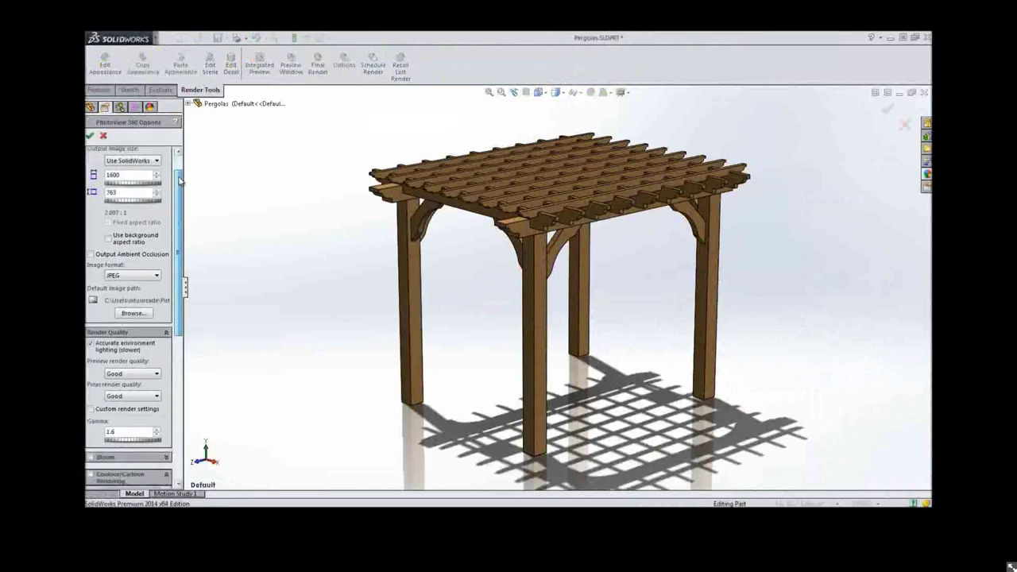
{"action": "left_click", "coordinate": [144, 162]}
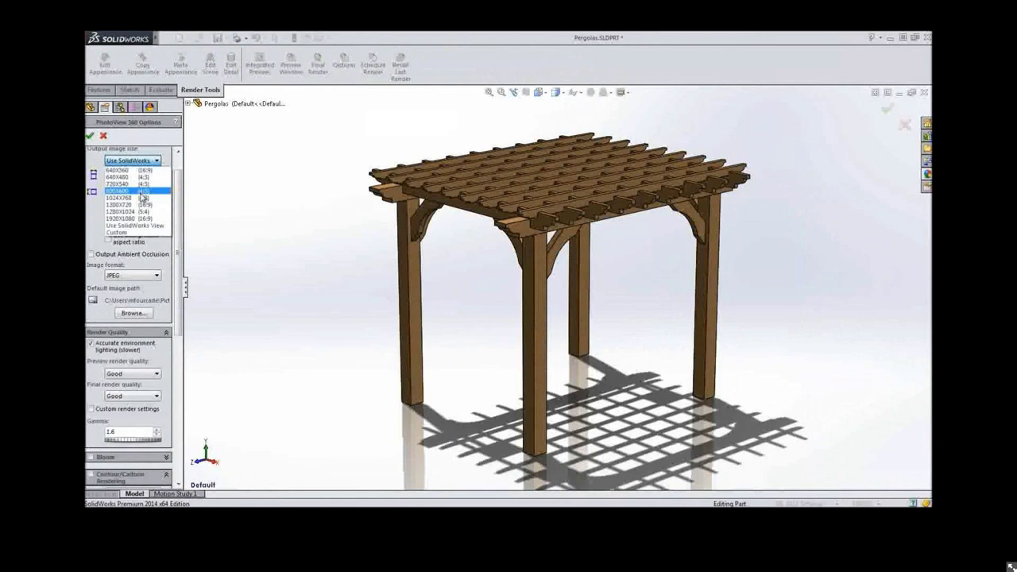
{"action": "left_click", "coordinate": [142, 198]}
Enable Contour/Cartoon Rendering with the Cartoon type, choose the third rendering style and set the line thickness to 5
{"action": "left_click_drag", "start_coordinate": [179, 205], "coordinate": [172, 289]}
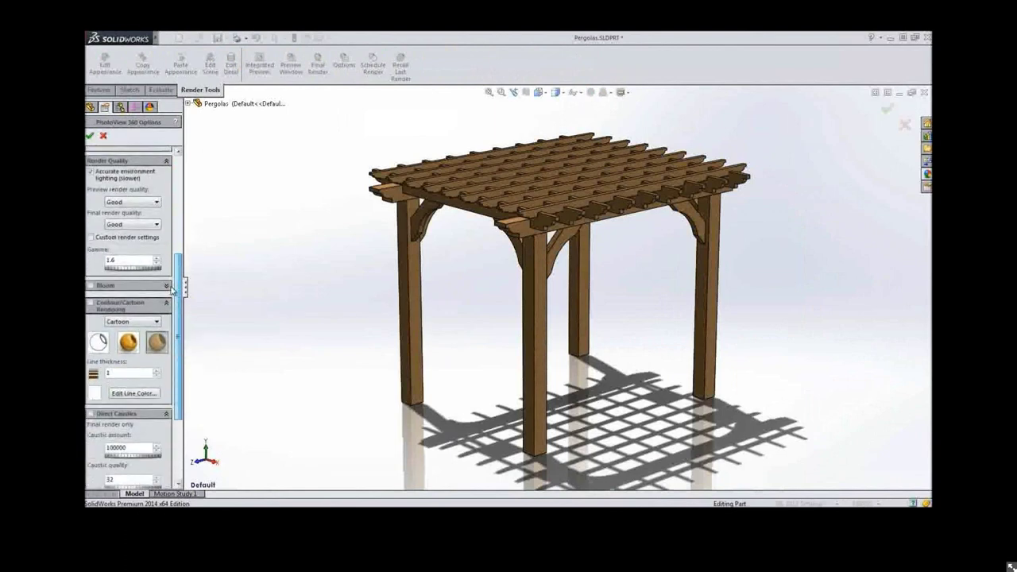
{"action": "left_click", "coordinate": [90, 304]}
{"action": "left_click", "coordinate": [132, 321]}
{"action": "left_click", "coordinate": [123, 338]}
{"action": "left_click", "coordinate": [128, 322]}
{"action": "left_click", "coordinate": [127, 332]}
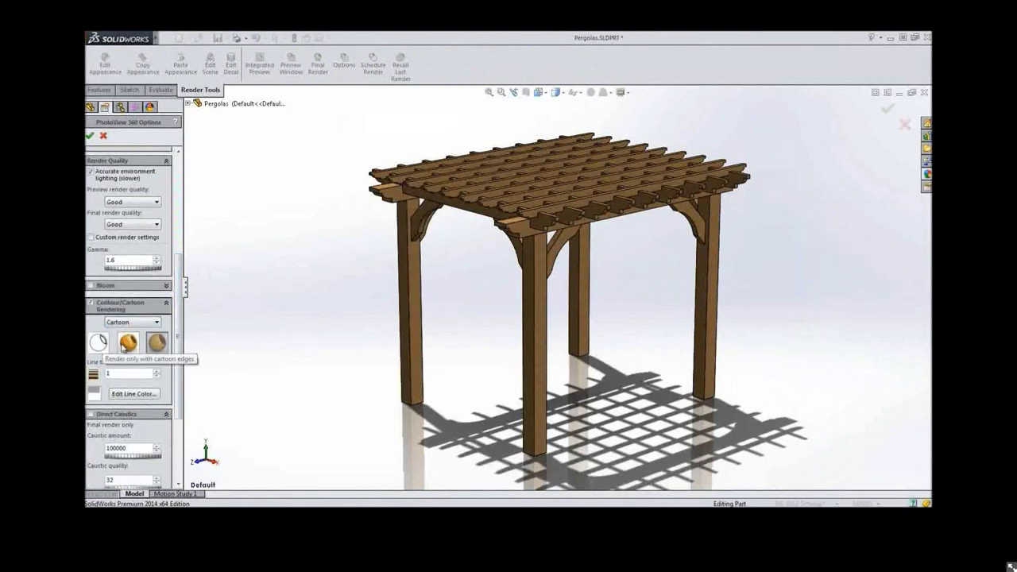
{"action": "left_click", "coordinate": [158, 347]}
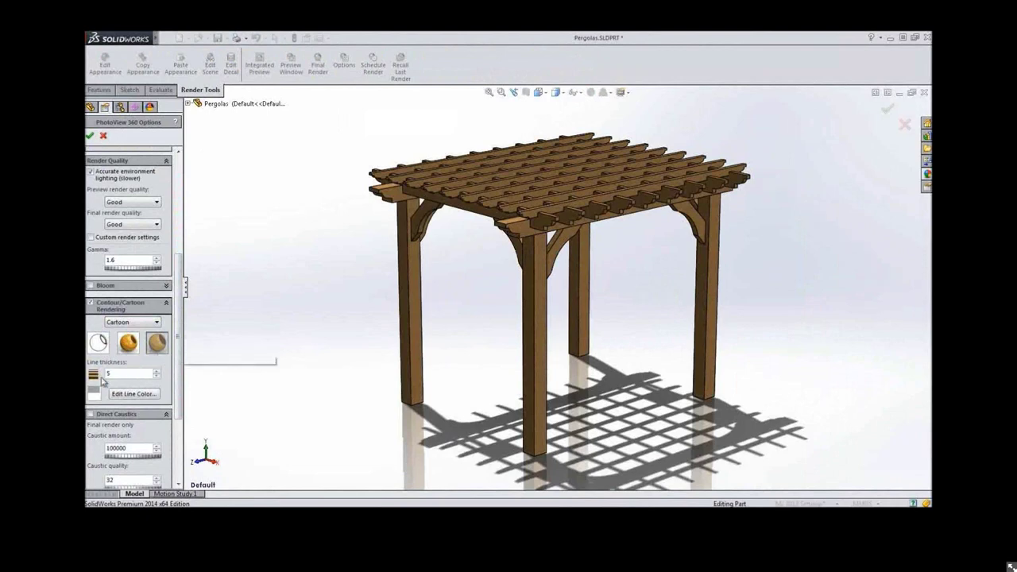
Set the cartoon line color to black and accept the PhotoView 360 options
{"action": "left_click", "coordinate": [116, 393]}
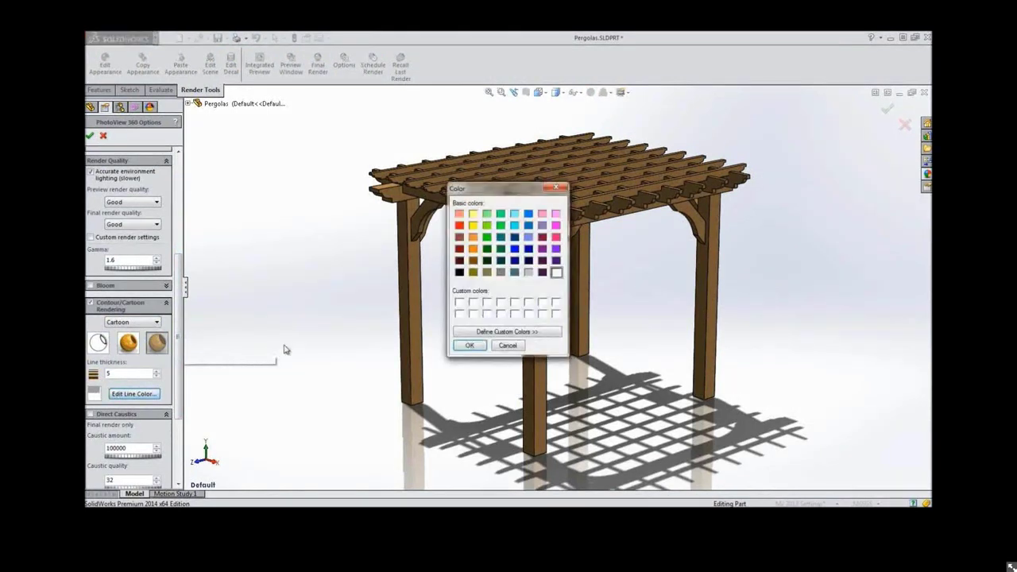
{"action": "key", "text": "Return"}
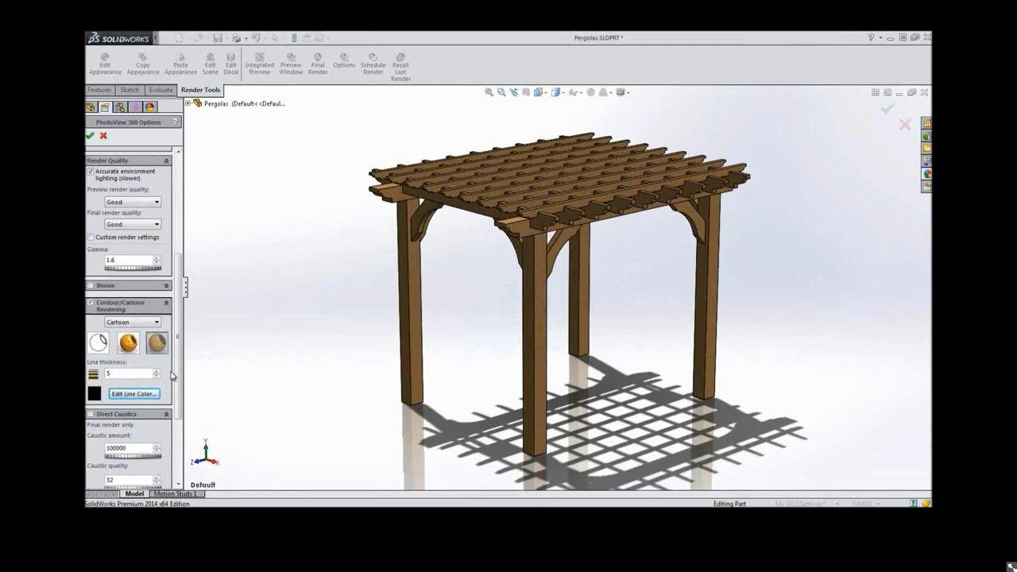
{"action": "left_click_drag", "start_coordinate": [173, 376], "coordinate": [182, 272]}
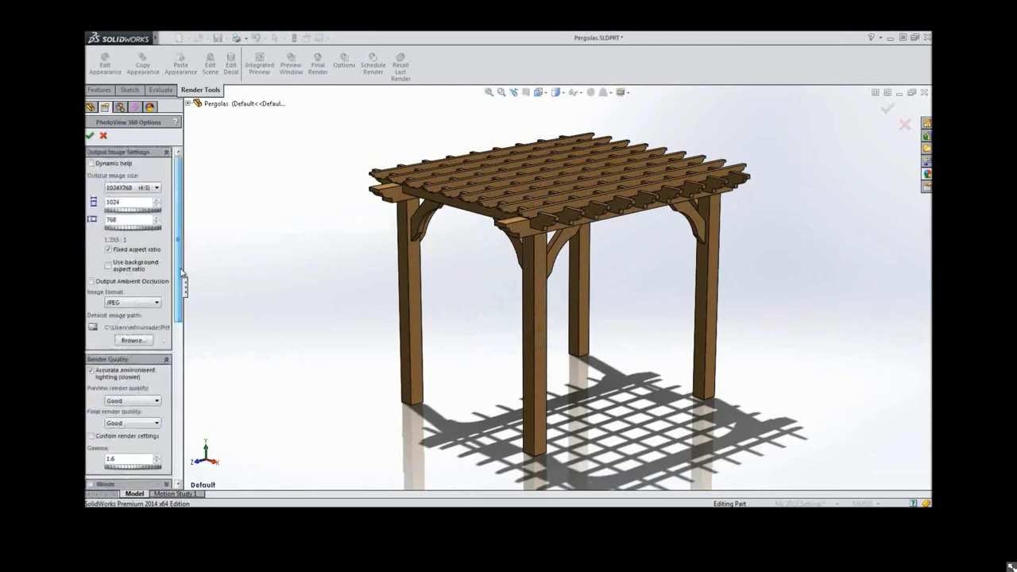
{"action": "left_click", "coordinate": [90, 135]}
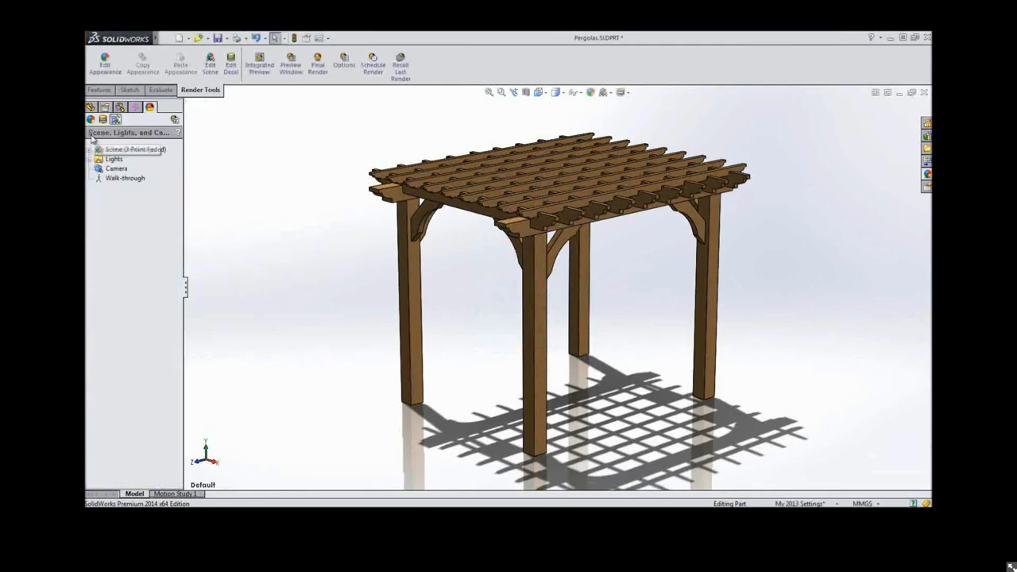
Render the pergola in the PhotoView 360 preview window to check the cartoon edges, and close the window
{"action": "left_click", "coordinate": [315, 67]}
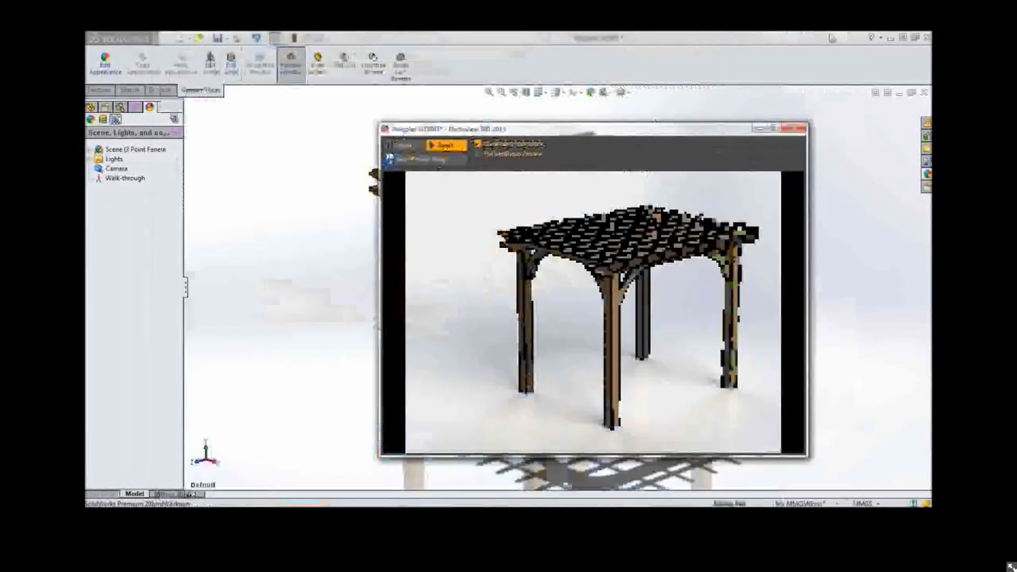
{"action": "left_click", "coordinate": [791, 129]}
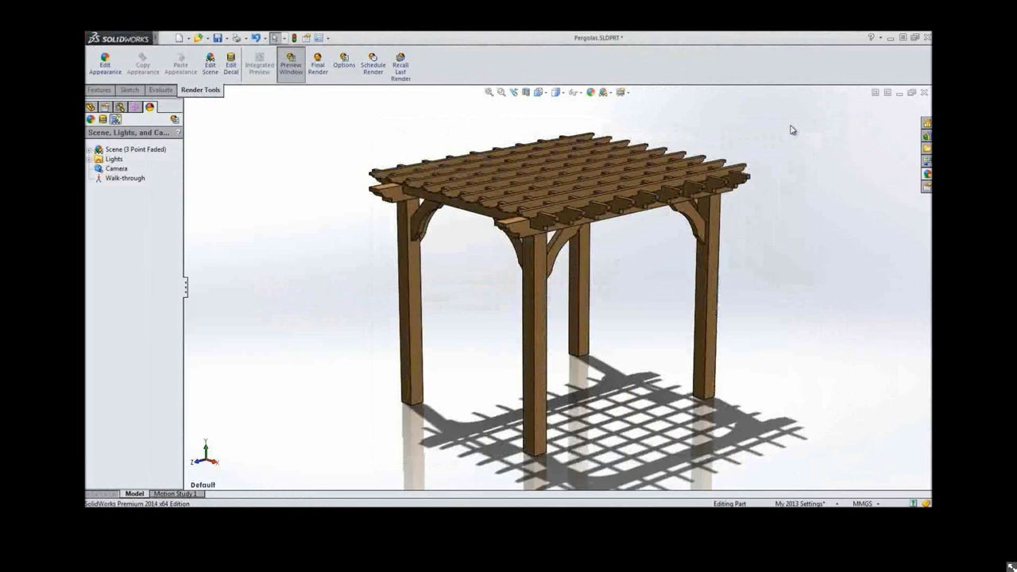
Add a sunlight using the pergola's upper beam edge as north direction and SolidWorks Office, Waltham MA as location
{"action": "left_click", "coordinate": [96, 159]}
{"action": "right_click", "coordinate": [113, 159]}
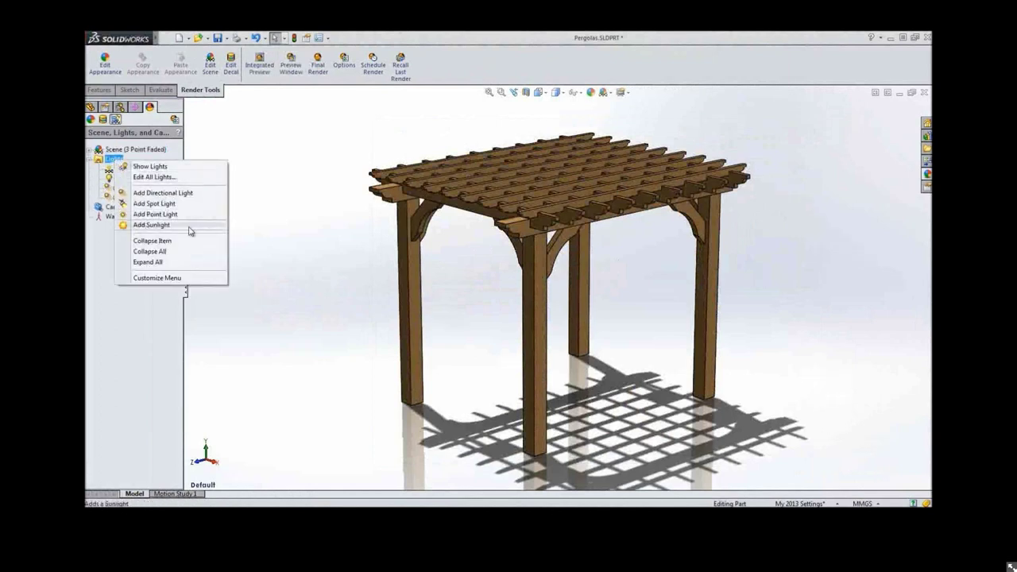
{"action": "left_click", "coordinate": [217, 229]}
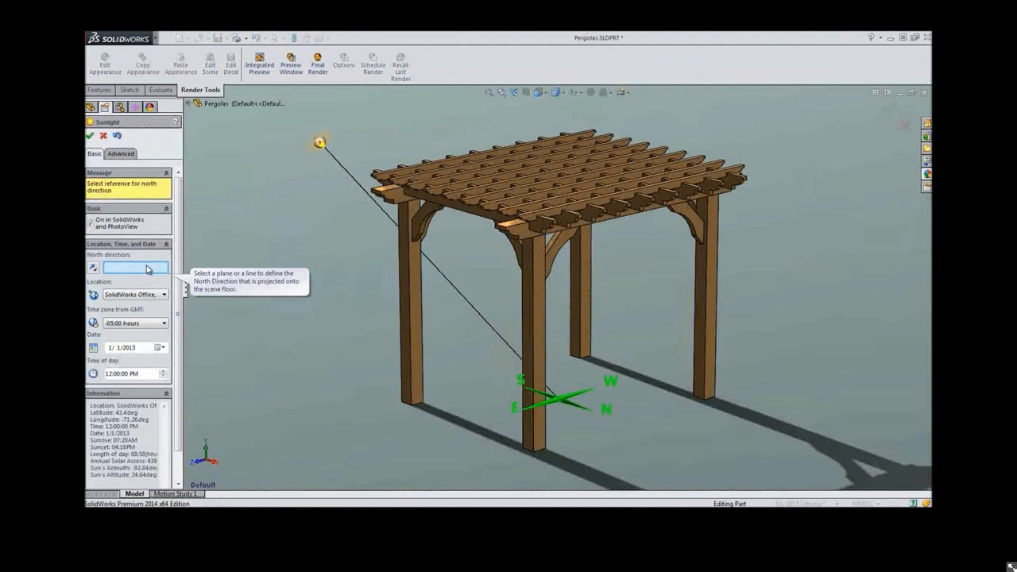
{"action": "left_click", "coordinate": [467, 216]}
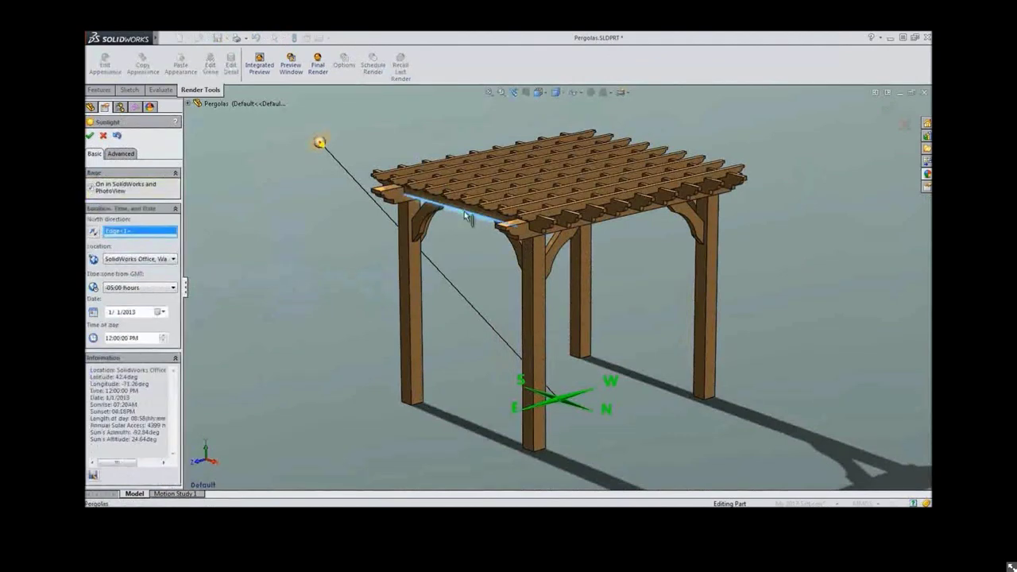
{"action": "left_click", "coordinate": [173, 259]}
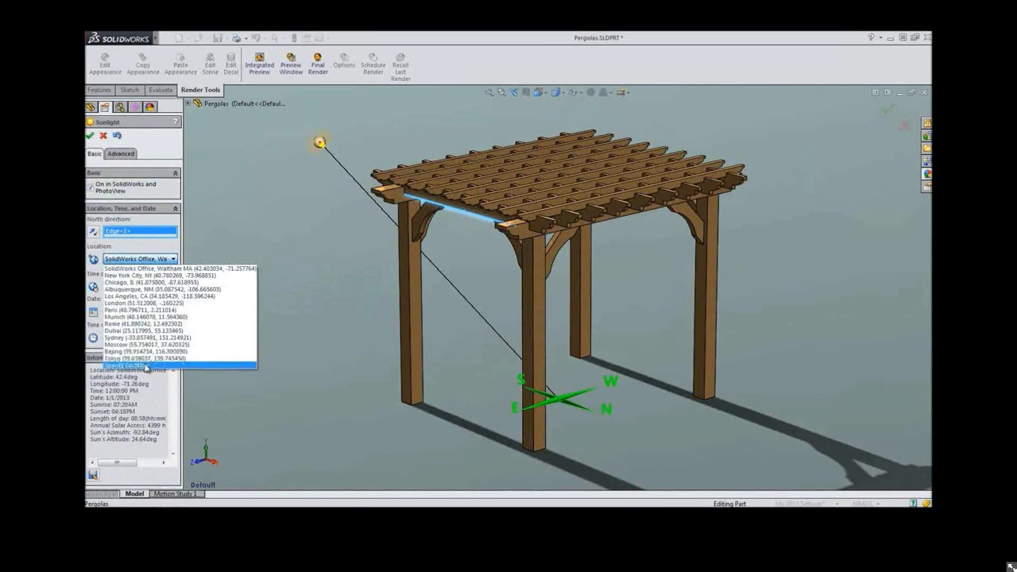
{"action": "left_click", "coordinate": [140, 270]}
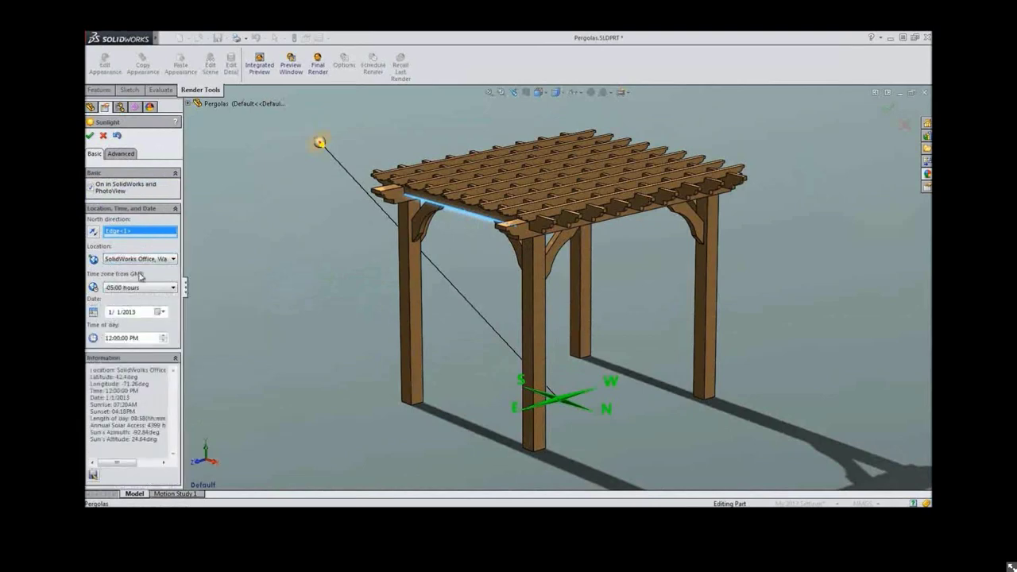
Set the sunlight's date to 5/1/2013 and time of day to 5:00:00 PM, and accept the sunlight
{"action": "left_click", "coordinate": [161, 312]}
{"action": "left_click", "coordinate": [196, 327]}
{"action": "left_click", "coordinate": [196, 326]}
{"action": "left_click", "coordinate": [196, 326]}
{"action": "left_click", "coordinate": [196, 326]}
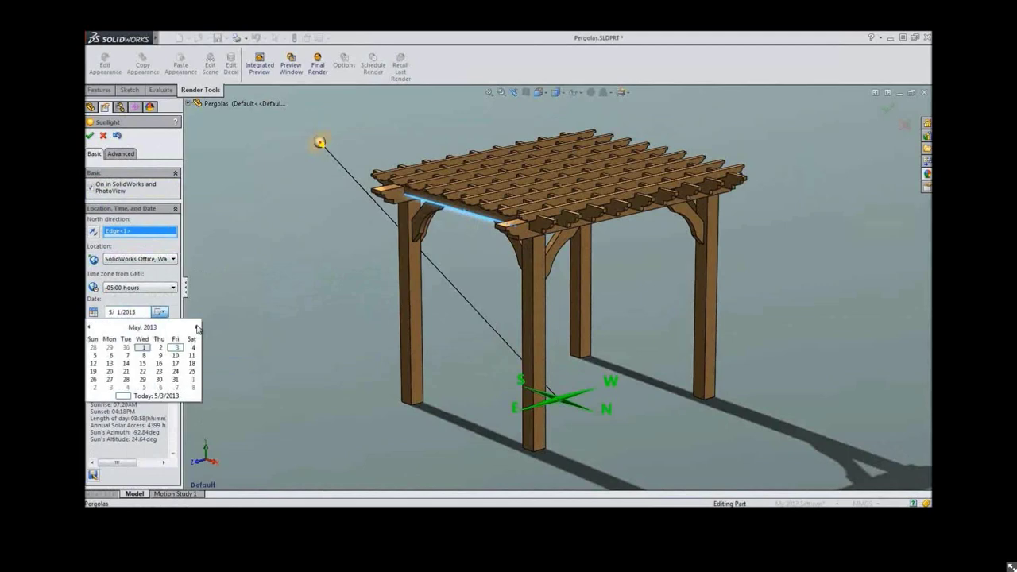
{"action": "left_click", "coordinate": [143, 348]}
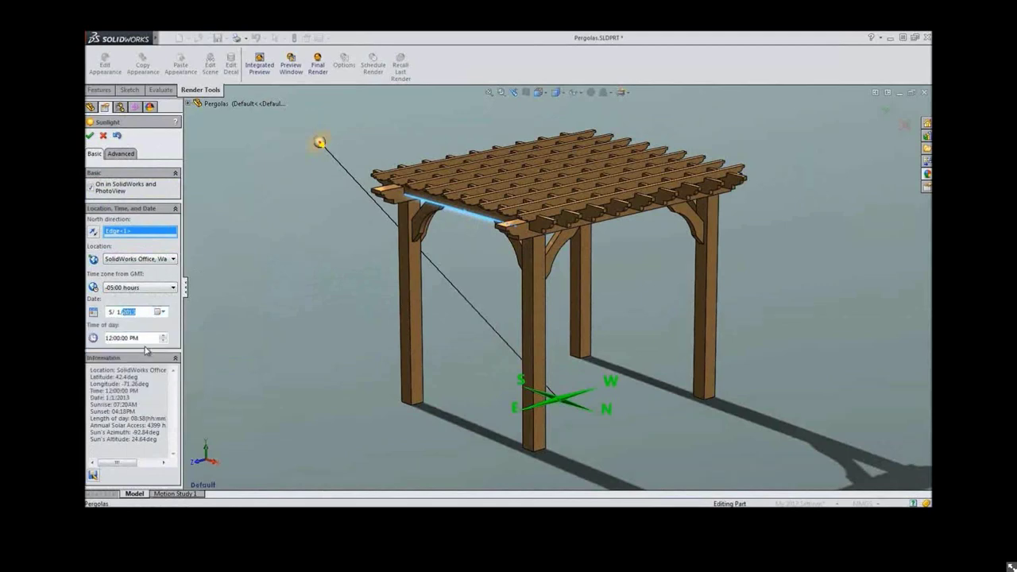
{"action": "left_click", "coordinate": [109, 338]}
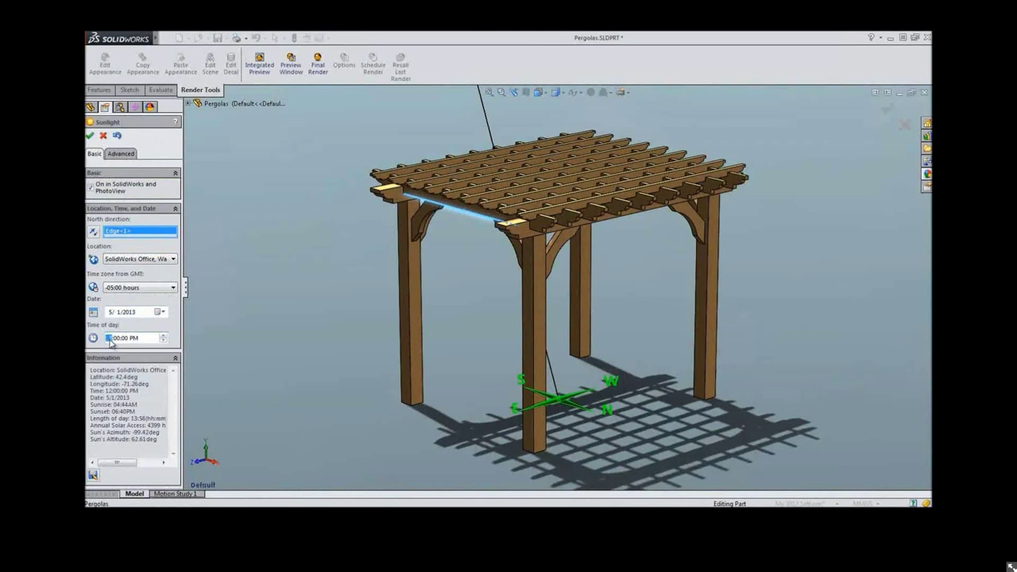
{"action": "type", "text": "5"}
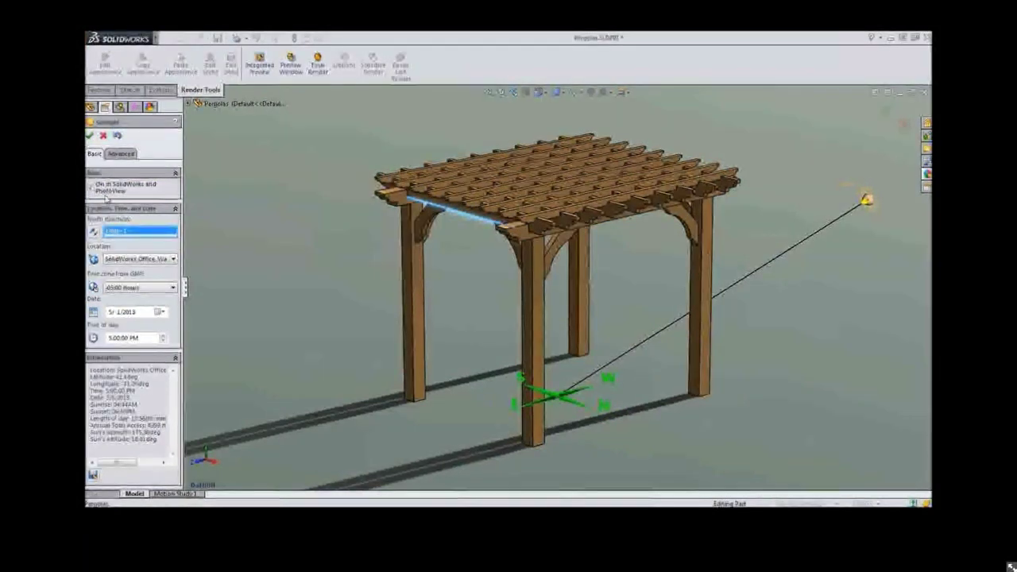
{"action": "left_click", "coordinate": [89, 136]}
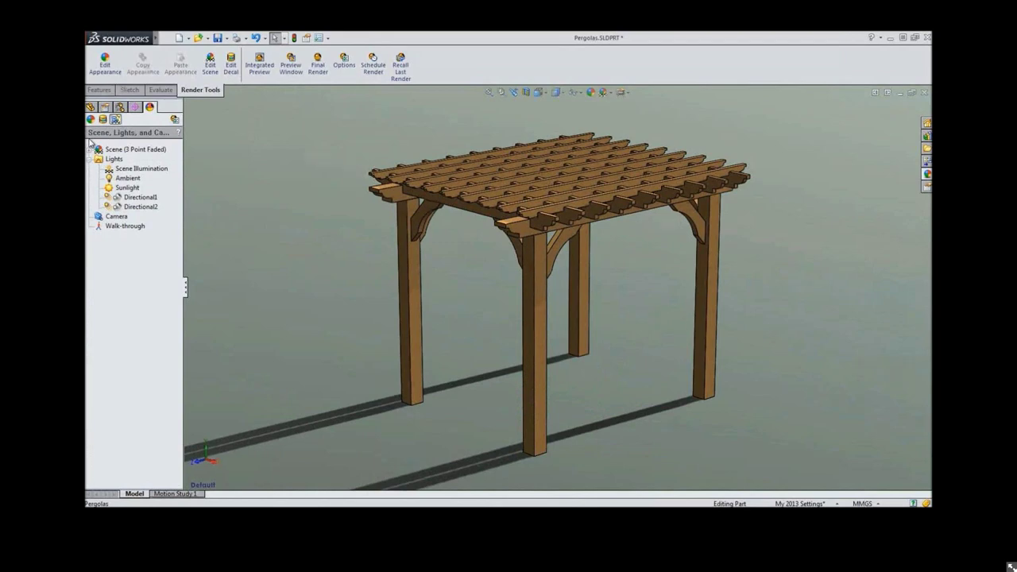
In Motion Study 1, create a fixed-date, variable-time Solar Access Study with a 10-second duration and start time 0
{"action": "left_click", "coordinate": [173, 493]}
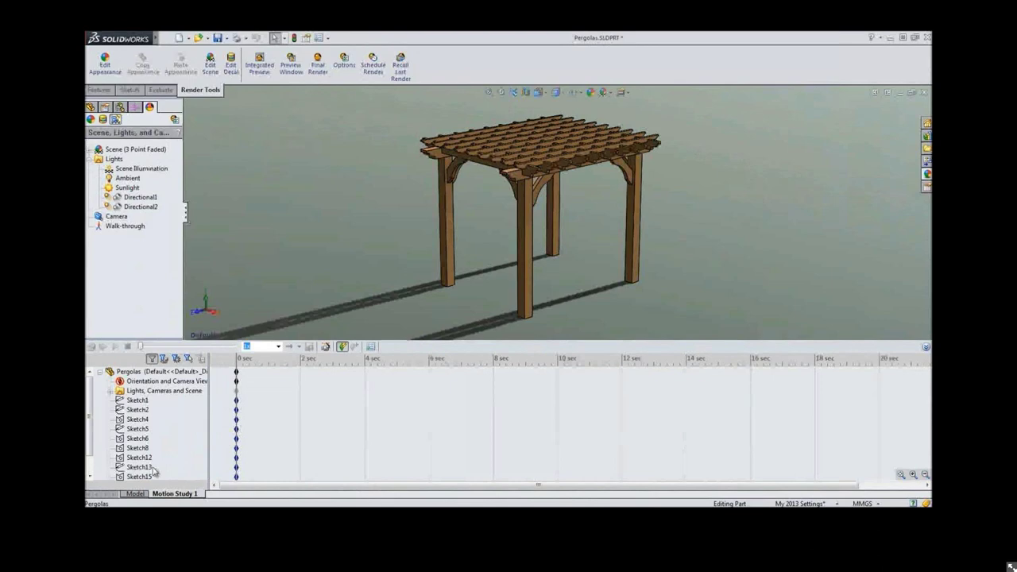
{"action": "left_click", "coordinate": [111, 392]}
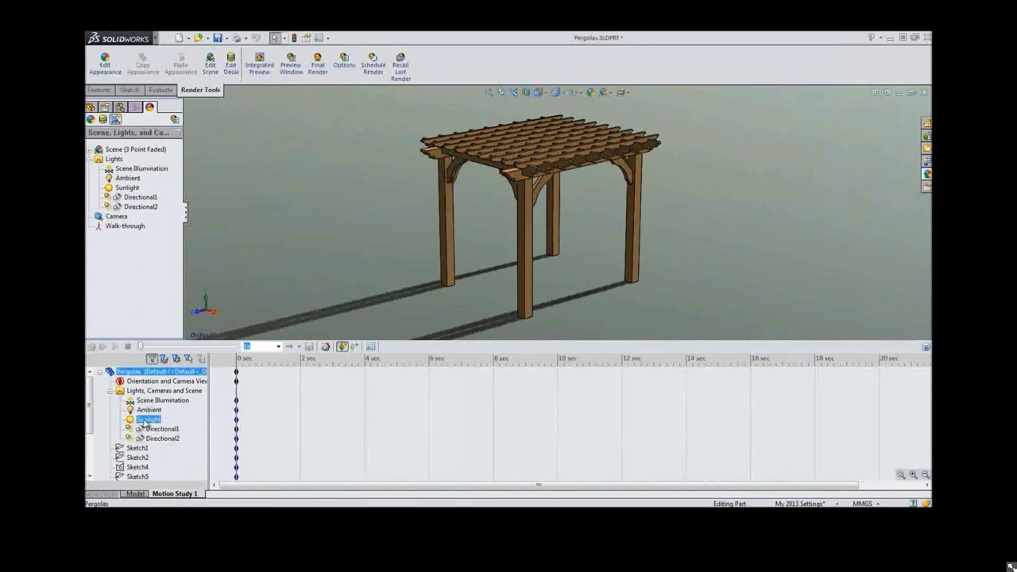
{"action": "left_click", "coordinate": [325, 348]}
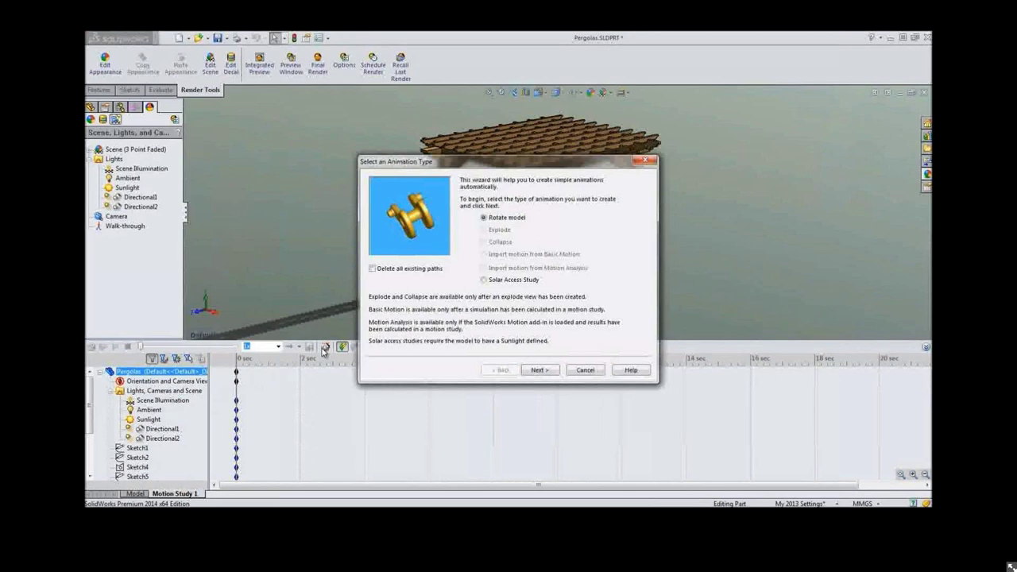
{"action": "left_click", "coordinate": [483, 280]}
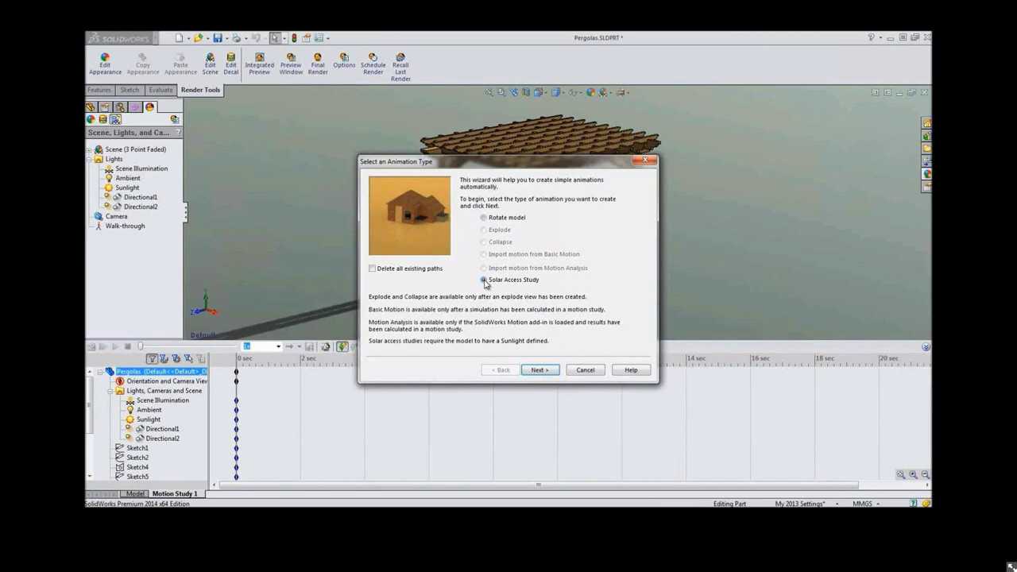
{"action": "left_click", "coordinate": [483, 280]}
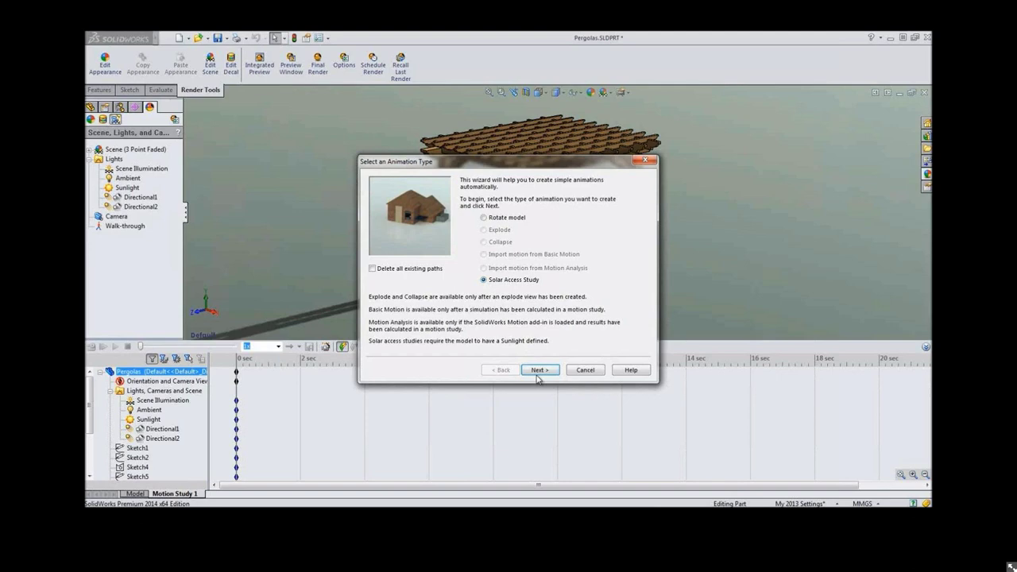
{"action": "left_click", "coordinate": [540, 370]}
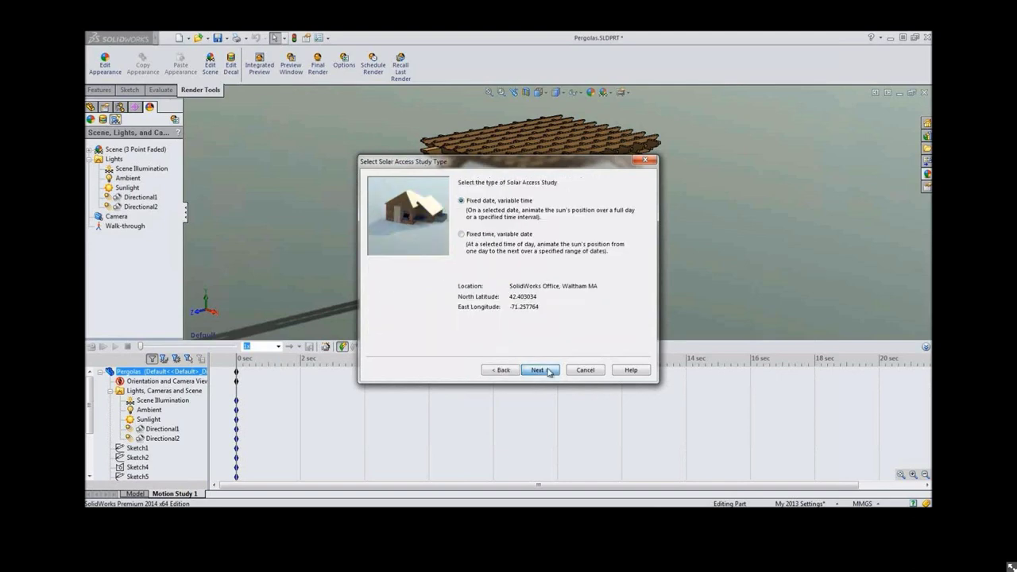
{"action": "left_click", "coordinate": [540, 370]}
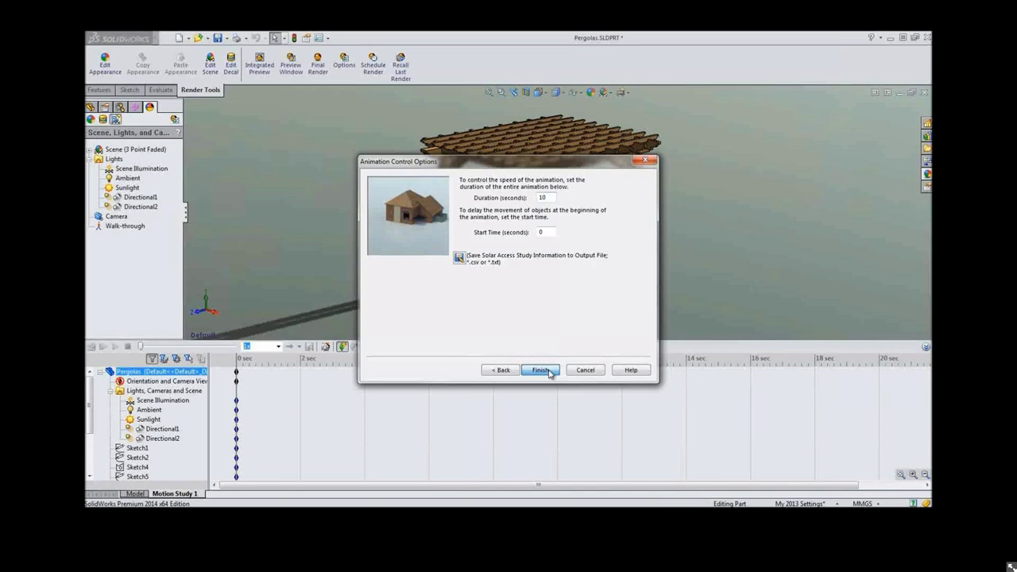
{"action": "left_click", "coordinate": [540, 370]}
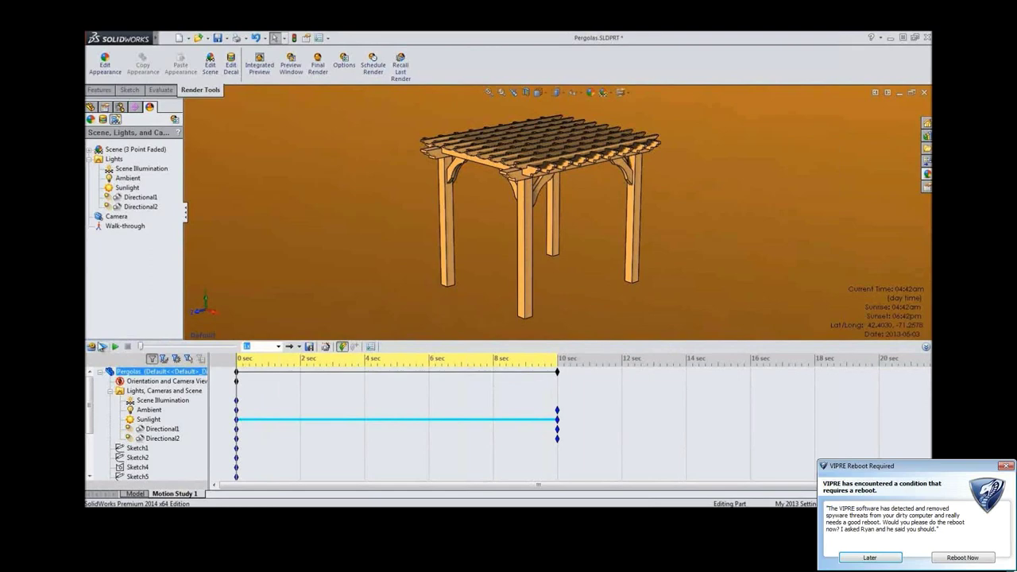
Calculate the solar access study, postpone the reboot request and play the sunlight animation
{"action": "left_click", "coordinate": [92, 347]}
{"action": "left_click", "coordinate": [869, 556]}
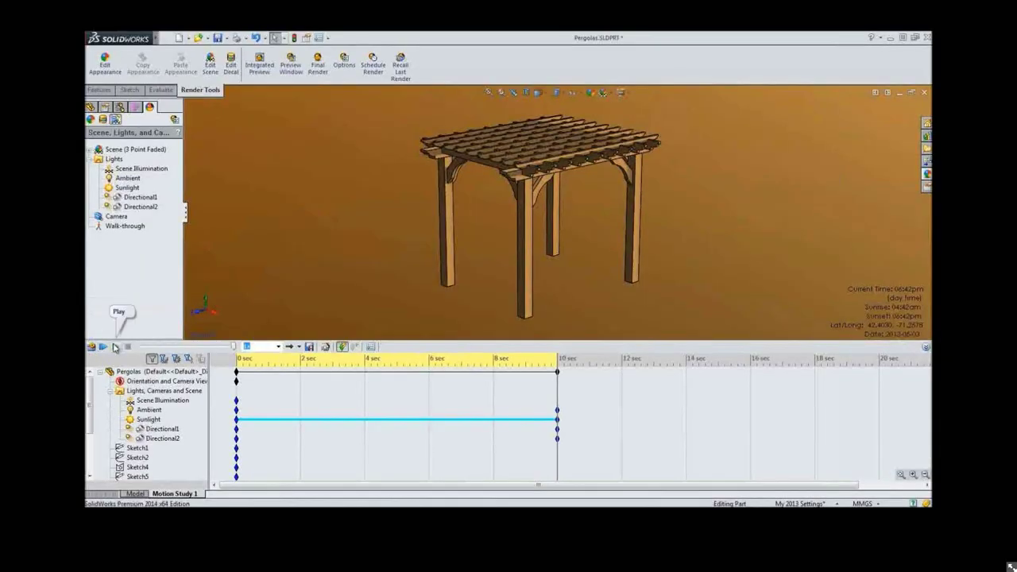
{"action": "left_click", "coordinate": [115, 347]}
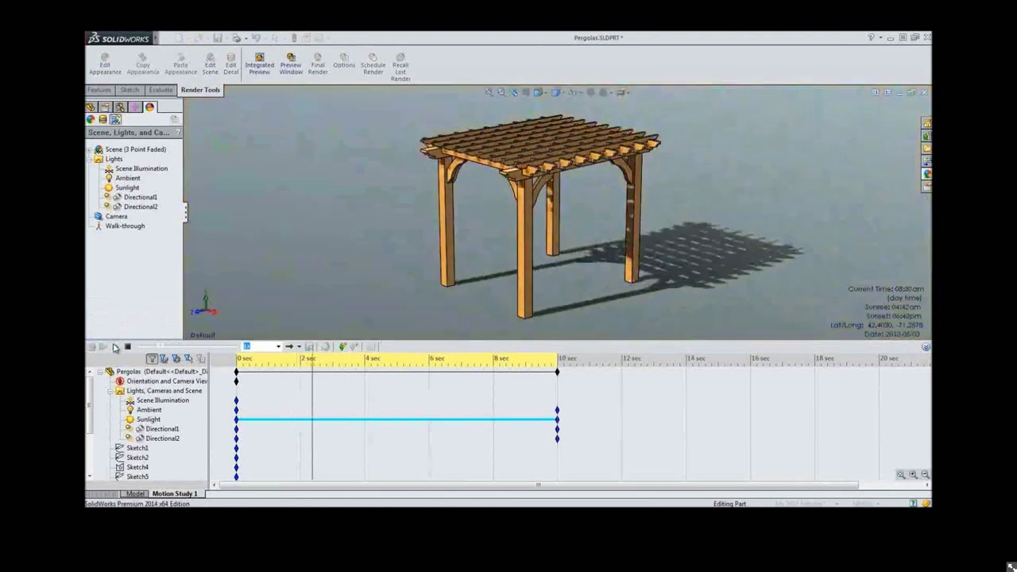